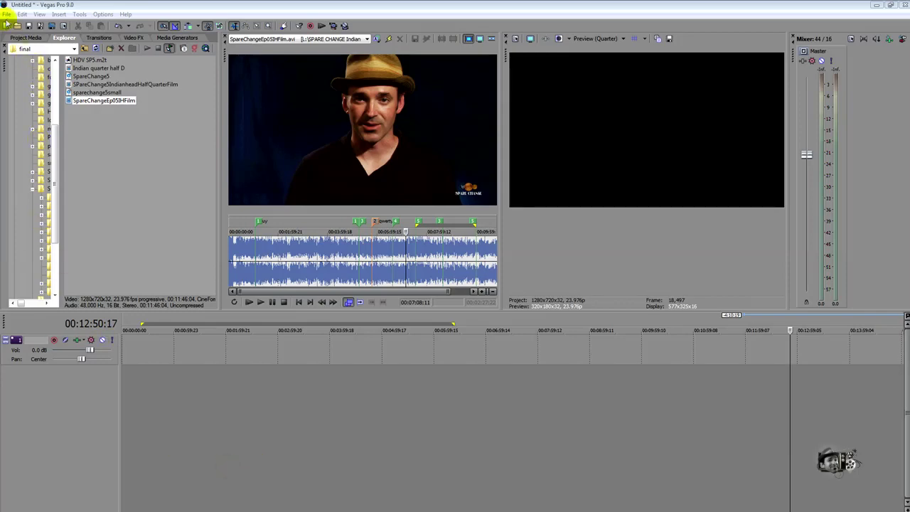
# Step: Create a new project from the HDV 720-24p (1280x720, 23.976 fps) template without saving the current one, and clear the Trimmer
pyautogui.click(6, 14)
pyautogui.click(15, 25)
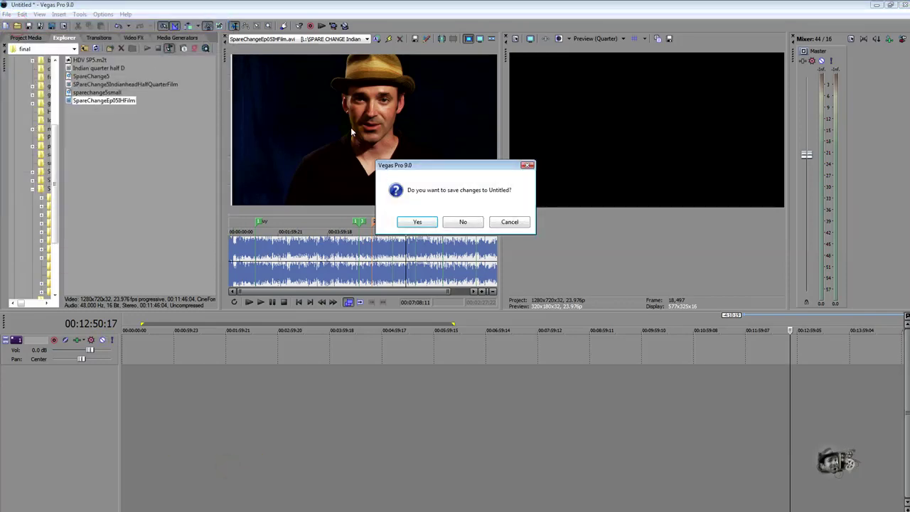
pyautogui.click(461, 222)
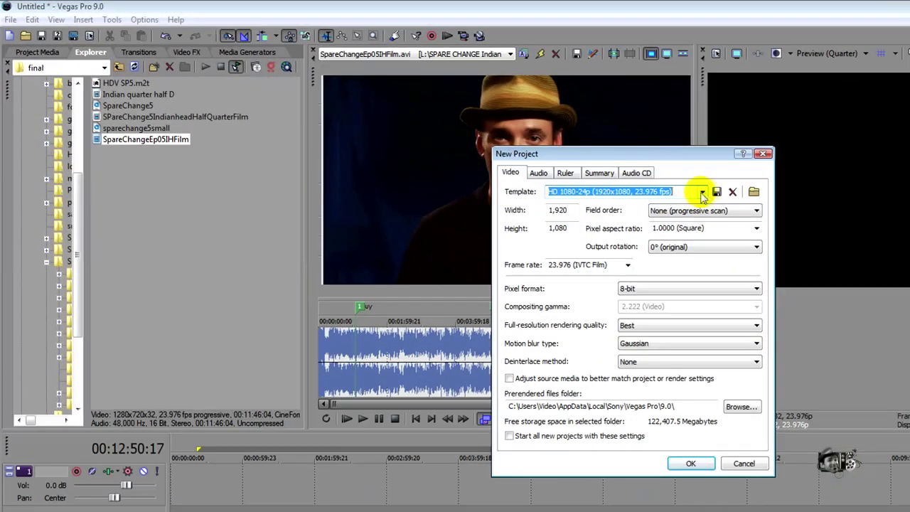
pyautogui.click(508, 139)
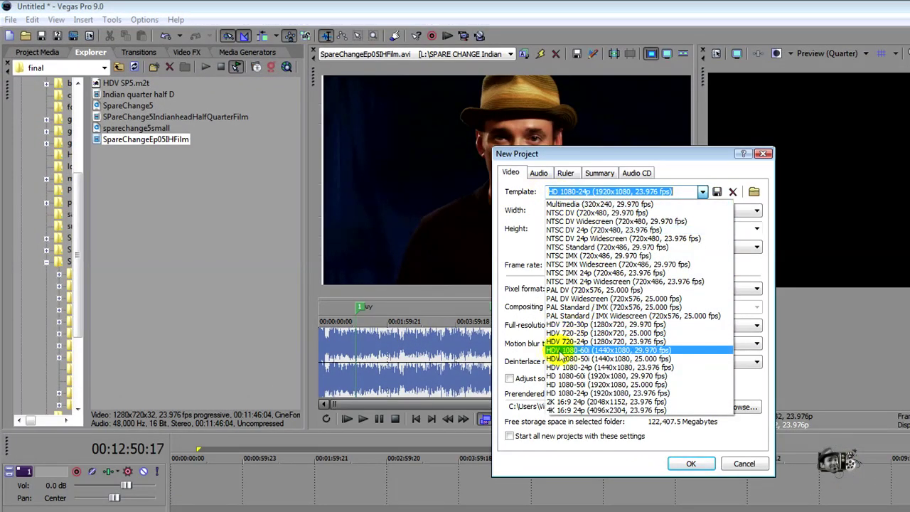
pyautogui.click(654, 344)
pyautogui.click(690, 463)
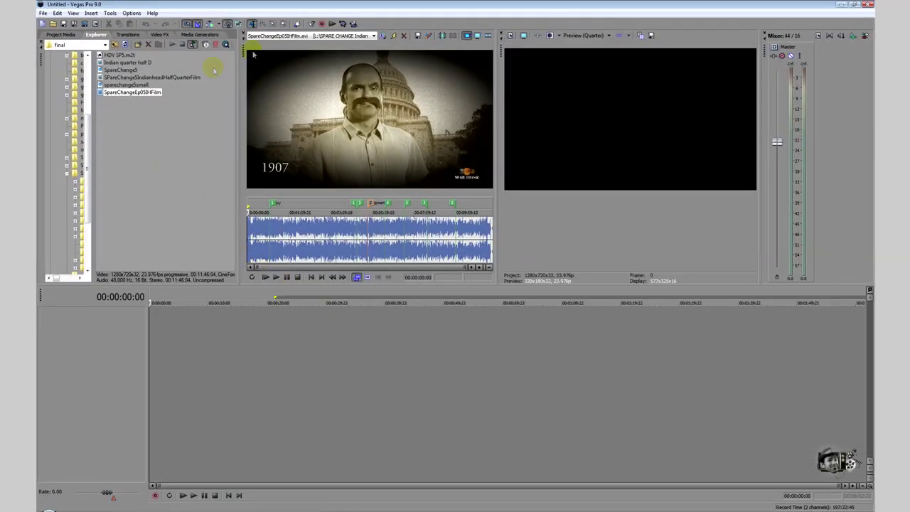
pyautogui.click(403, 35)
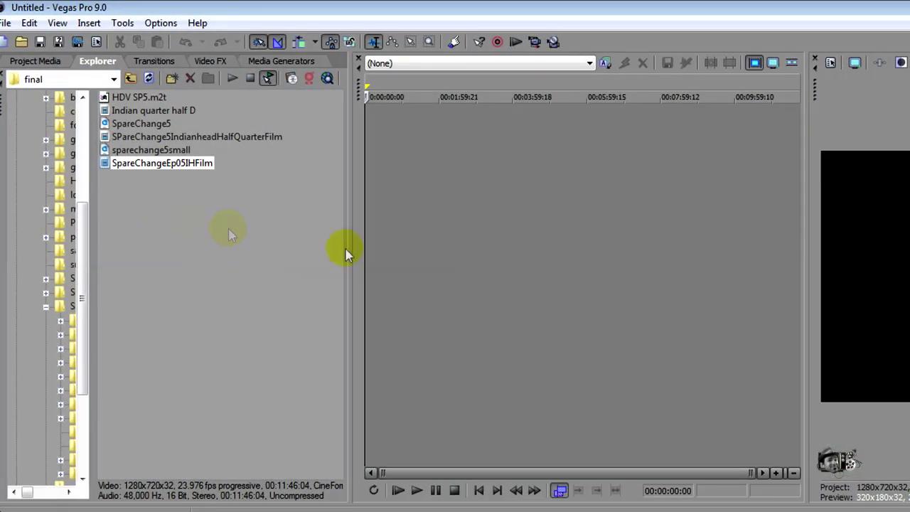
# Step: Create a new media bin called sparechange in the project media
pyautogui.click(31, 63)
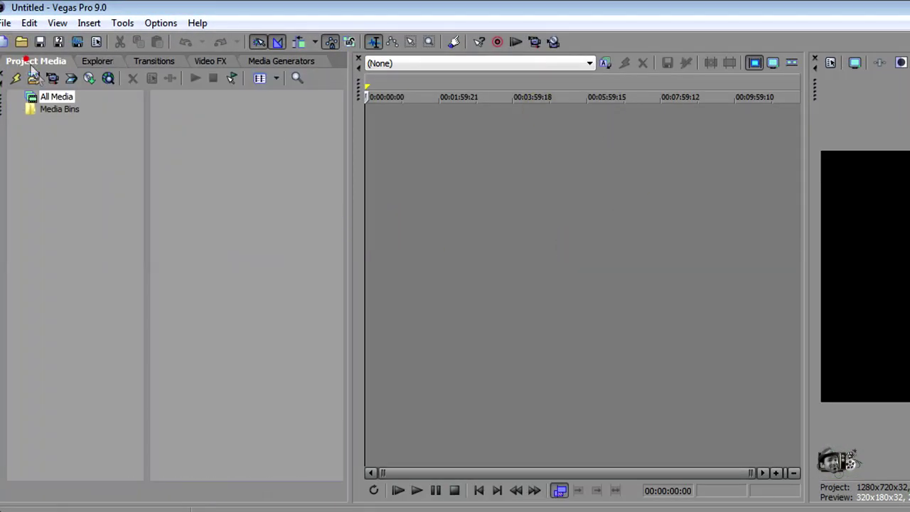
pyautogui.click(57, 112)
pyautogui.rightClick(57, 112)
pyautogui.click(73, 122)
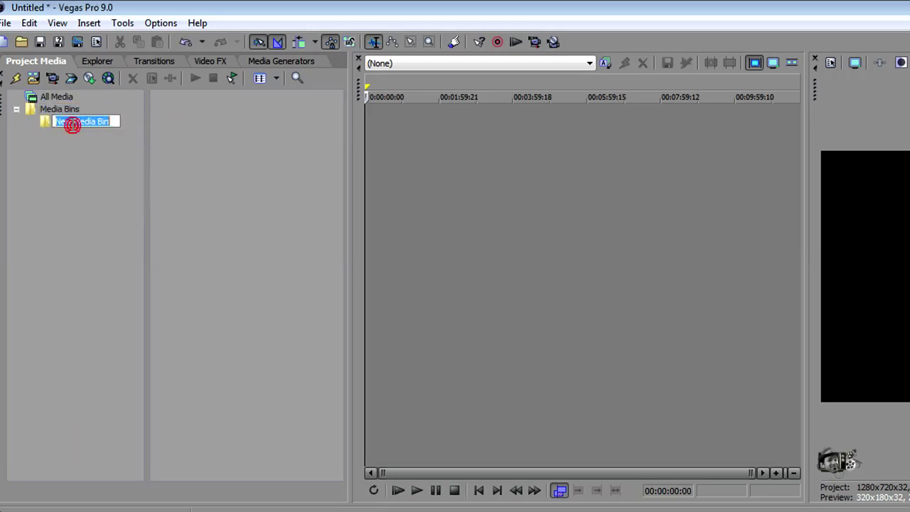
pyautogui.write('sparechange')
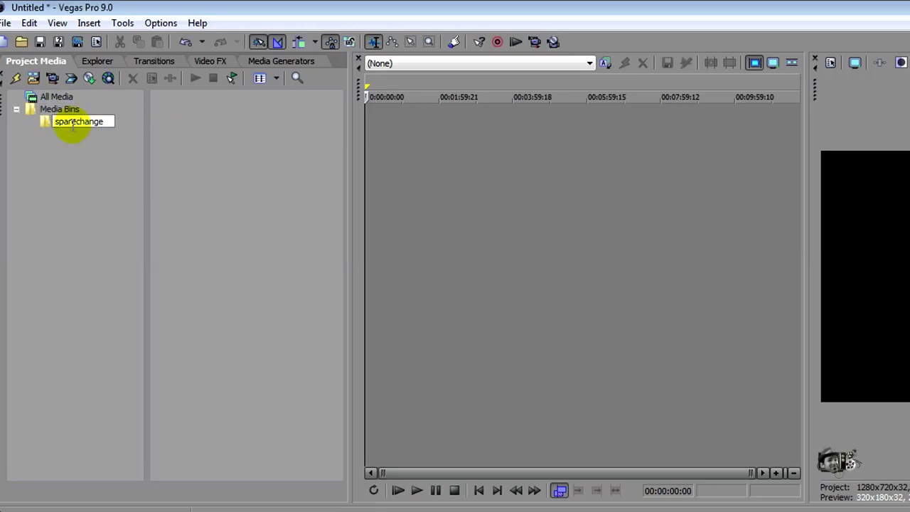
pyautogui.press('Return')
pyautogui.click(68, 127)
# Step: Bring up the available commands for the SpareChangeEp05IHFilm clip in the final folder
pyautogui.click(95, 60)
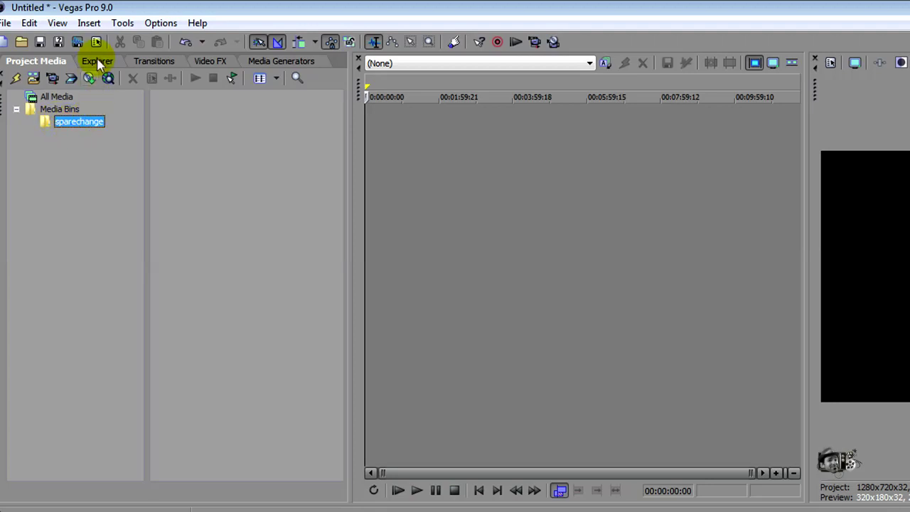
pyautogui.click(152, 176)
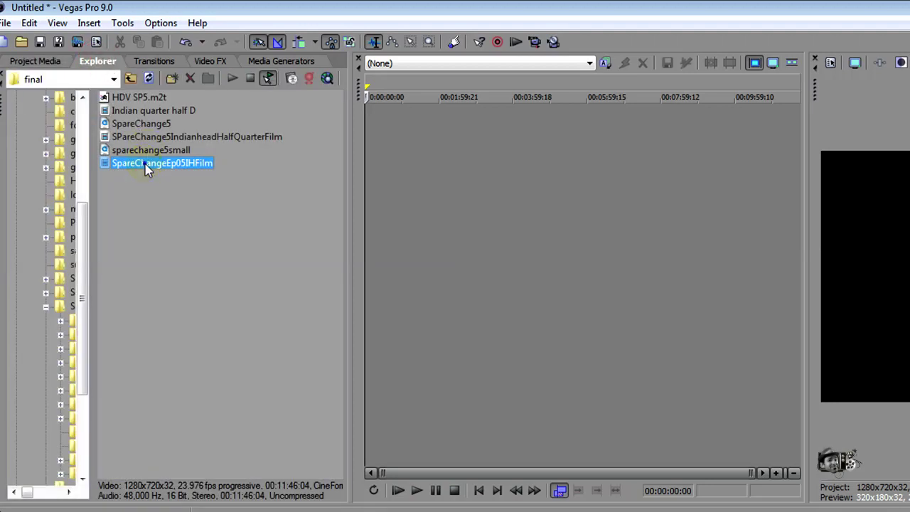
pyautogui.rightClick(147, 164)
pyautogui.click(179, 204)
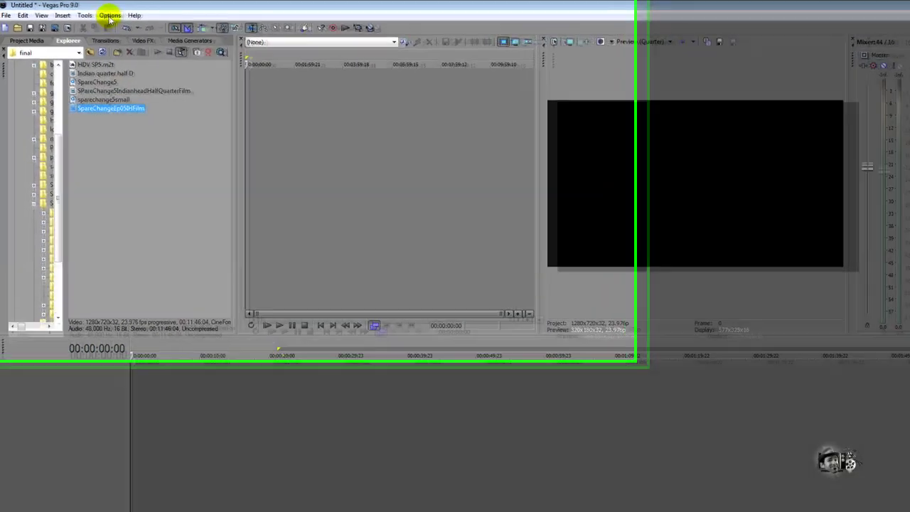
# Step: Check the general preferences for the option that loads media files into the Trimmer instead of tracks
pyautogui.click(101, 14)
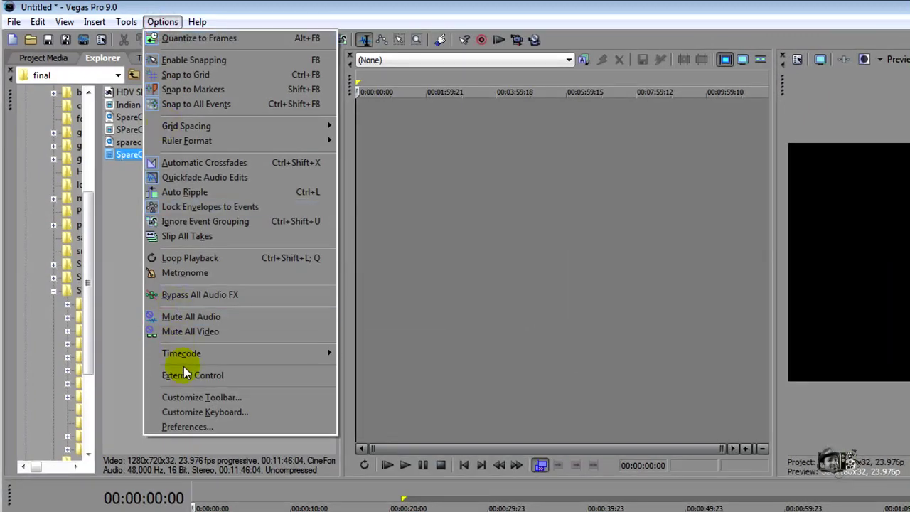
pyautogui.click(183, 425)
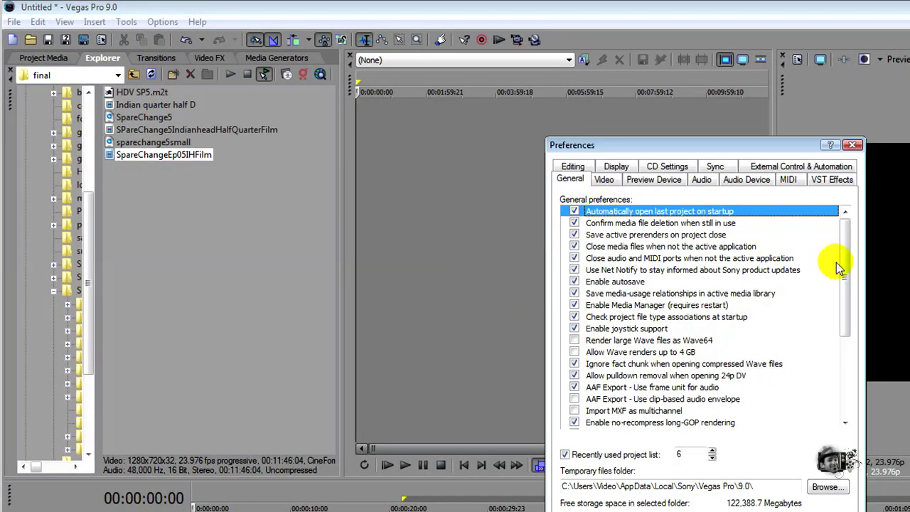
pyautogui.scroll(-4, 839, 267)
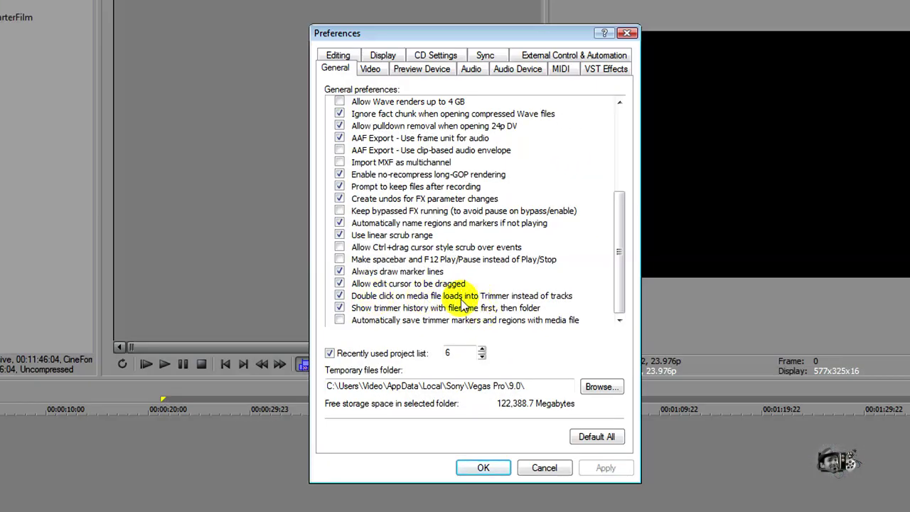
pyautogui.click(484, 467)
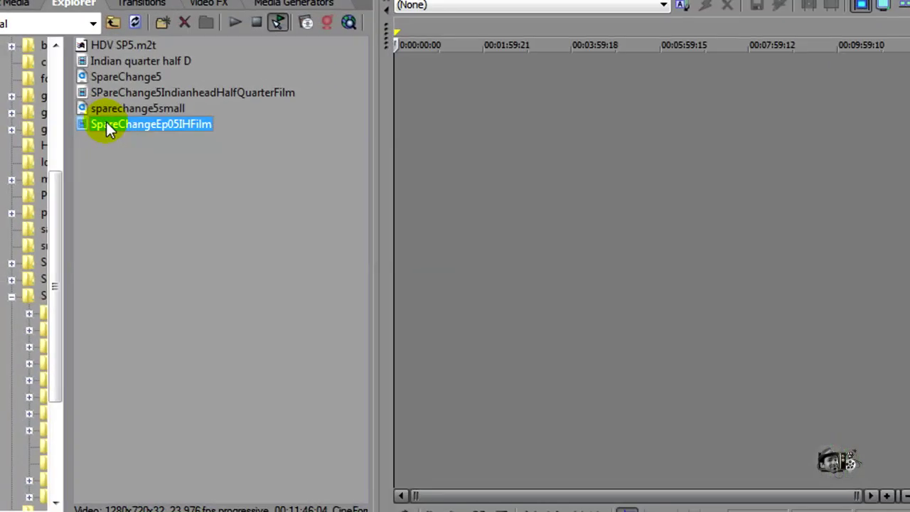
# Step: Load SpareChangeEp05IHFilm into the Trimmer and delete its existing region and the qwerty marker
pyautogui.click(192, 152)
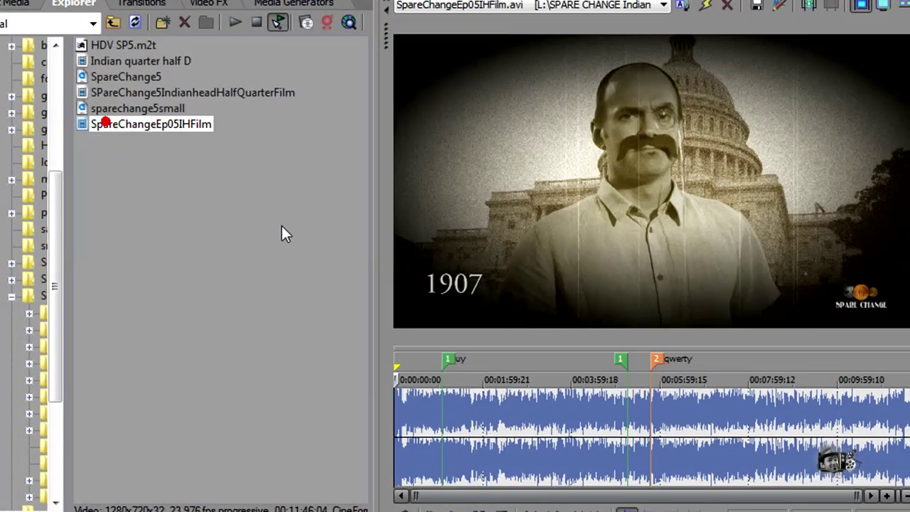
pyautogui.rightClick(625, 359)
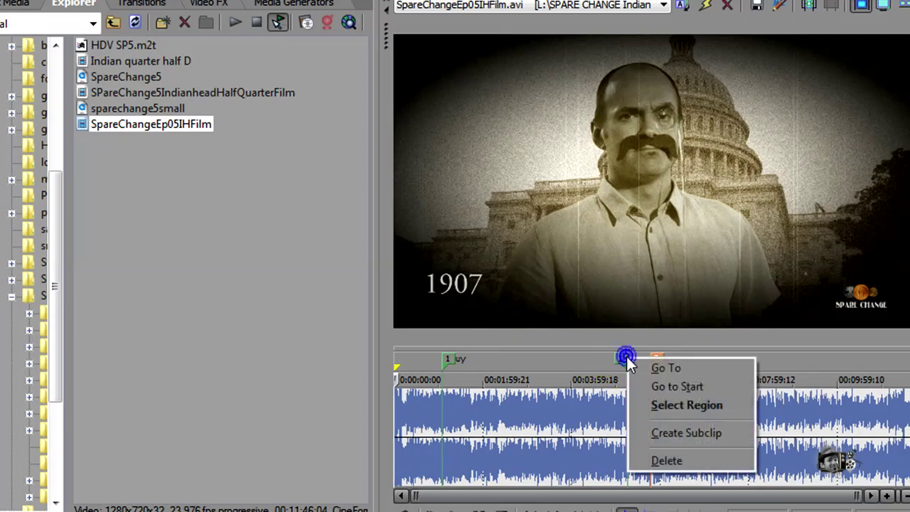
pyautogui.click(666, 458)
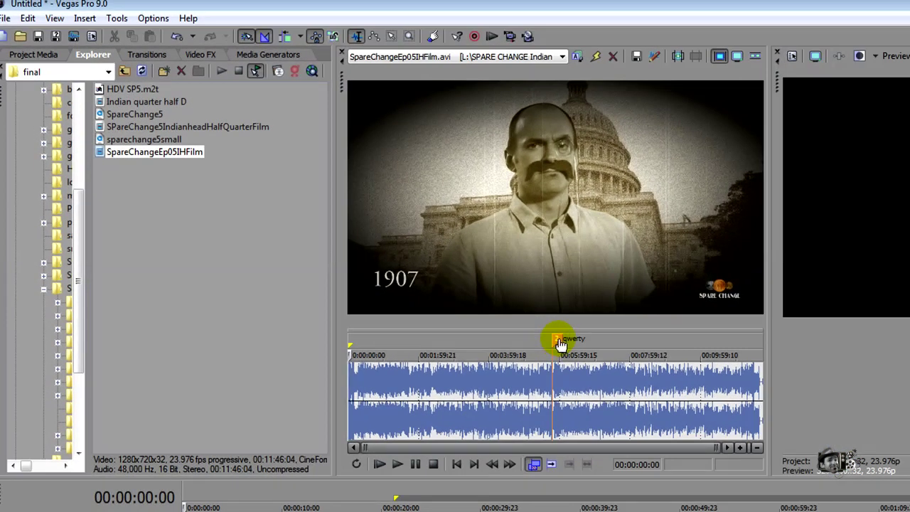
pyautogui.rightClick(561, 344)
pyautogui.click(576, 381)
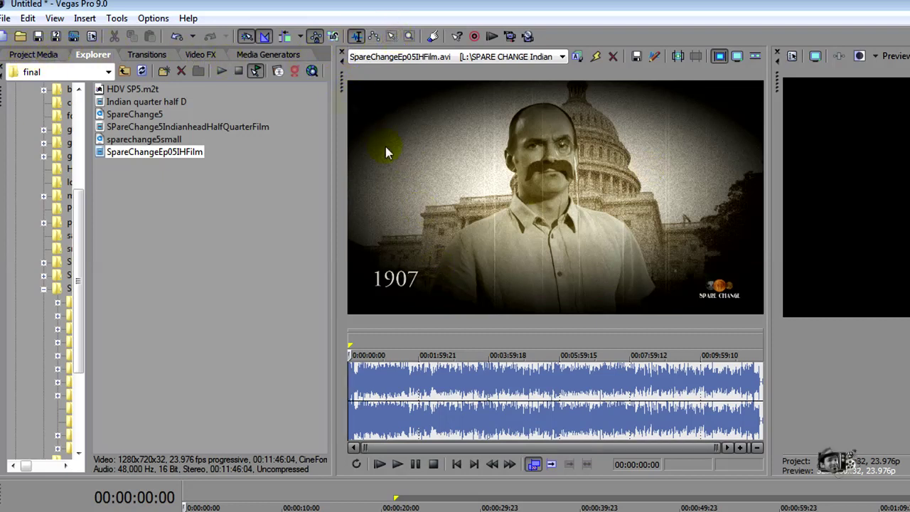
# Step: Undock the Trimmer and dock it back beside the Explorer, and expand it to full width and restore it
pyautogui.moveTo(342, 80); pyautogui.dragTo(283, 219)
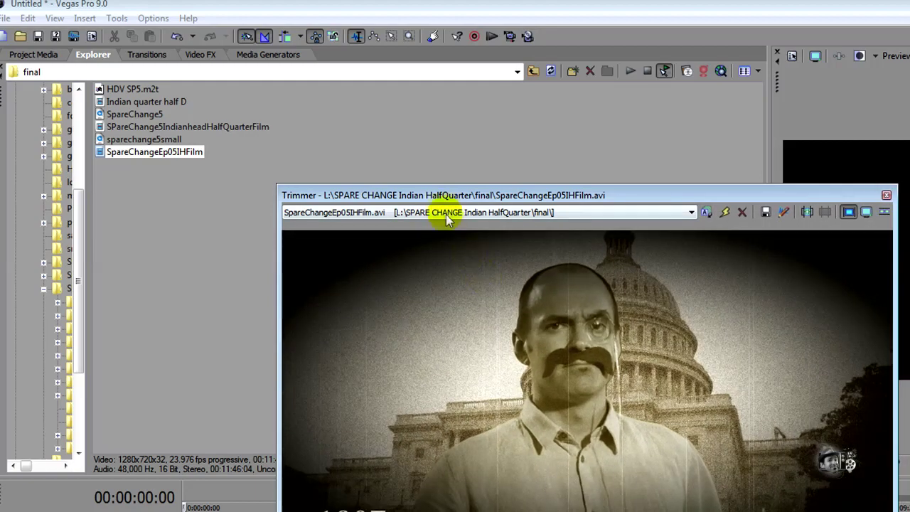
pyautogui.moveTo(438, 195); pyautogui.dragTo(440, 70)
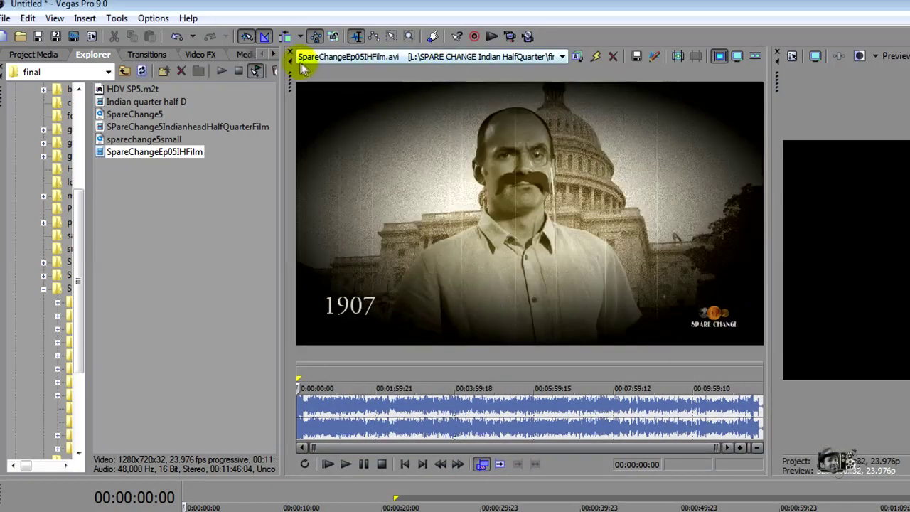
pyautogui.click(290, 63)
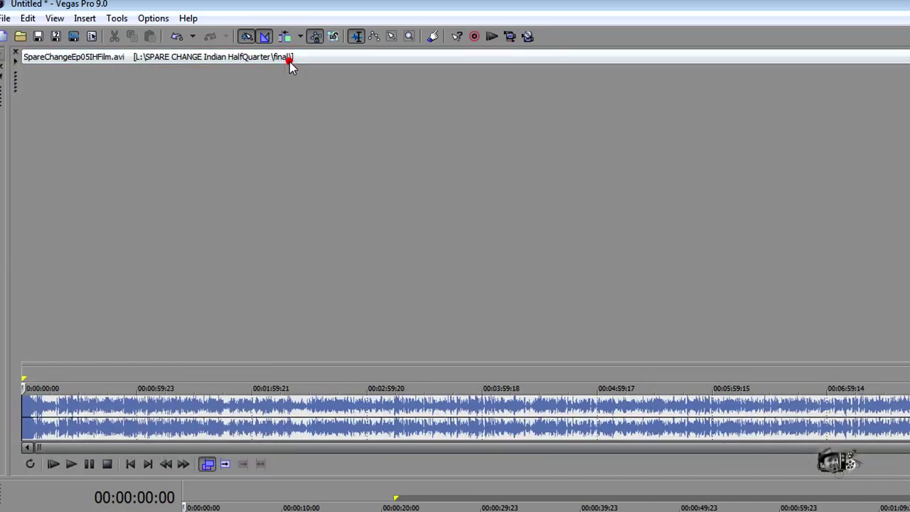
pyautogui.click(14, 62)
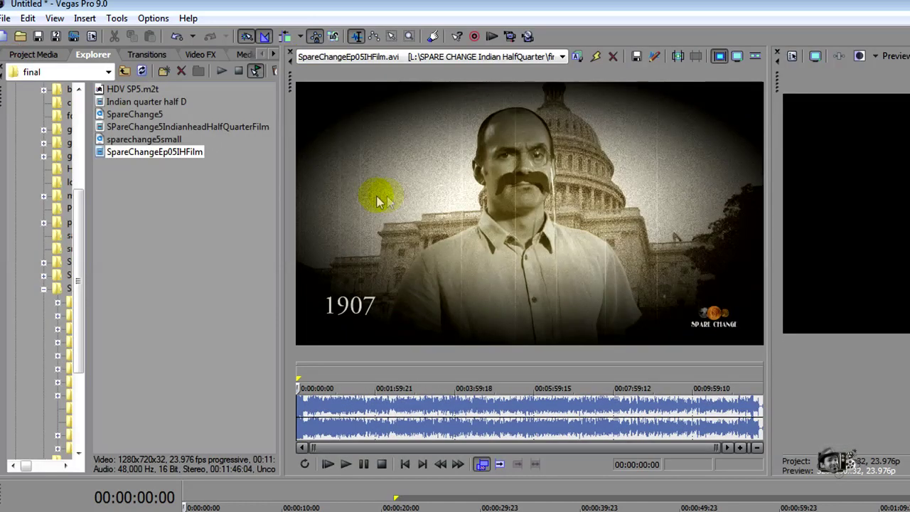
# Step: Close the Trimmer window and show it again
pyautogui.click(290, 56)
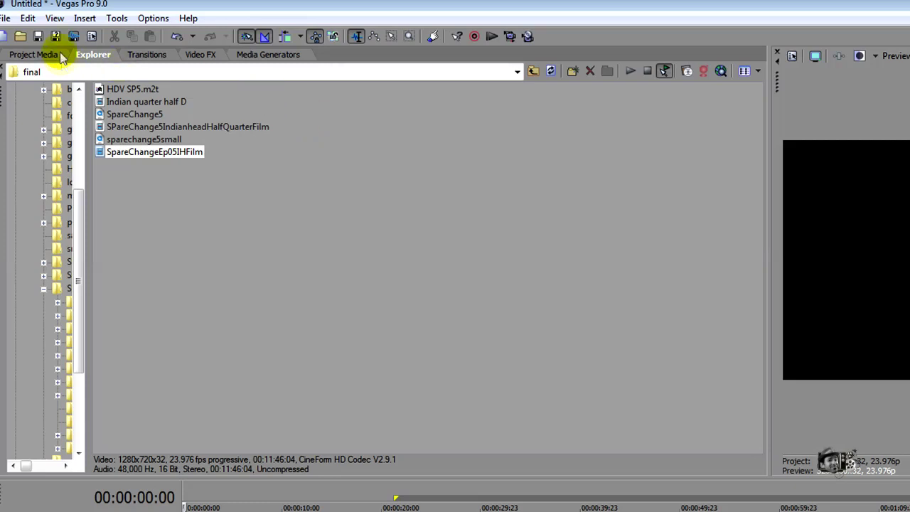
pyautogui.click(57, 20)
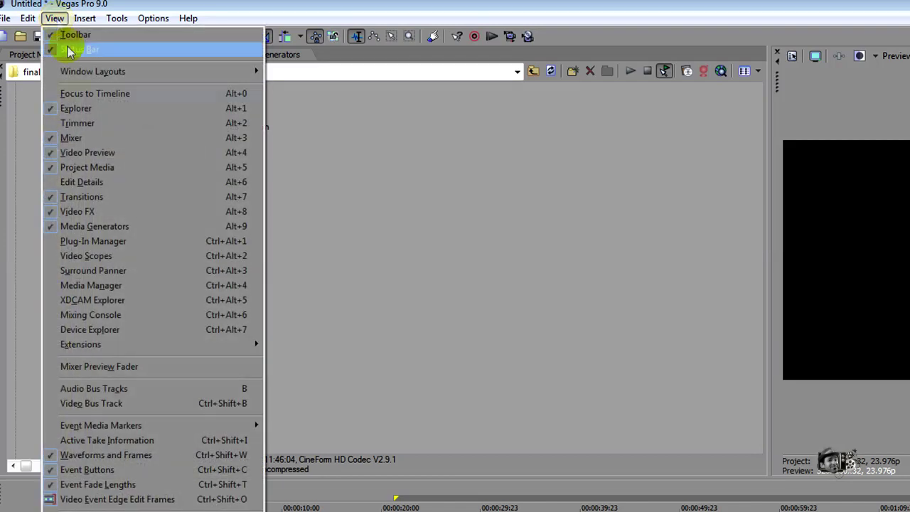
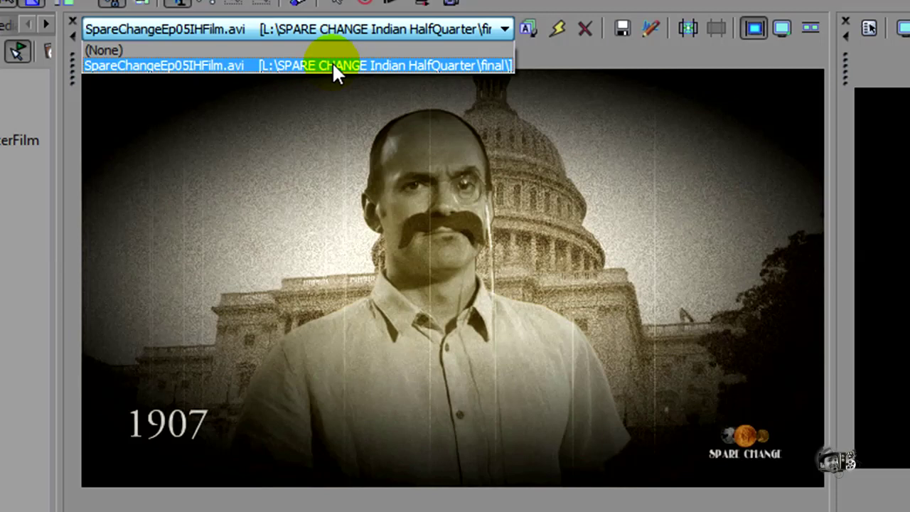
# Step: Sort the Trimmer history
pyautogui.click(530, 29)
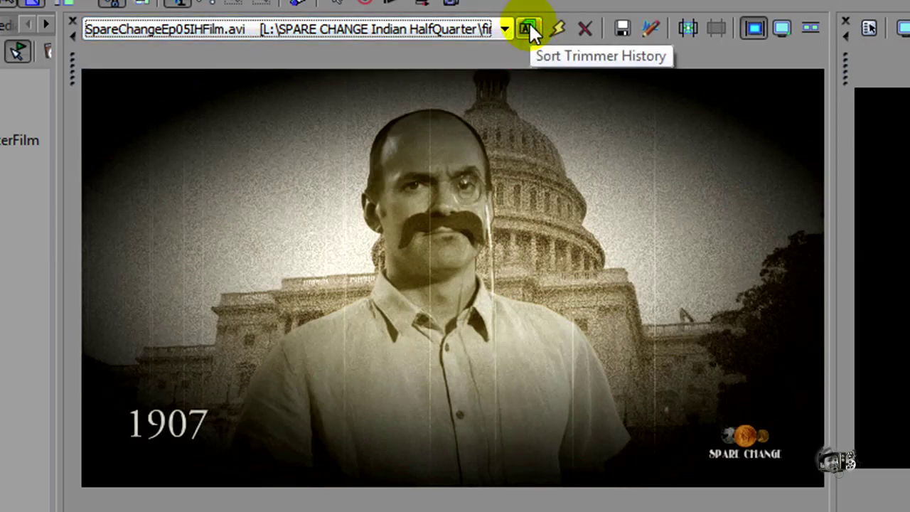
pyautogui.click(586, 28)
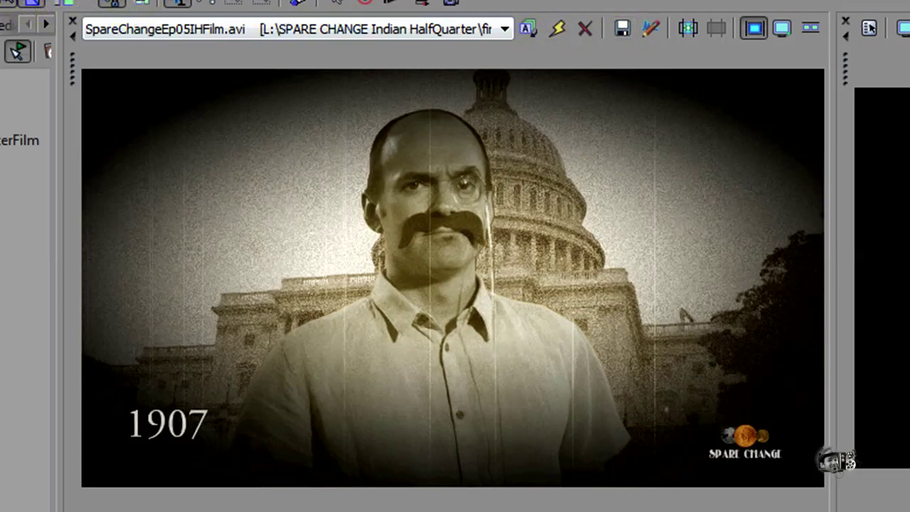
pyautogui.hotkey('alt', 'o')
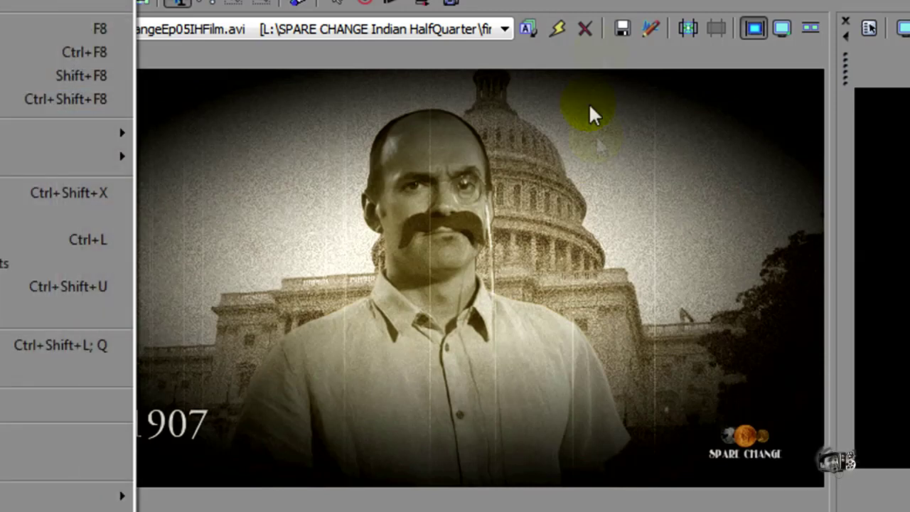
pyautogui.click(609, 50)
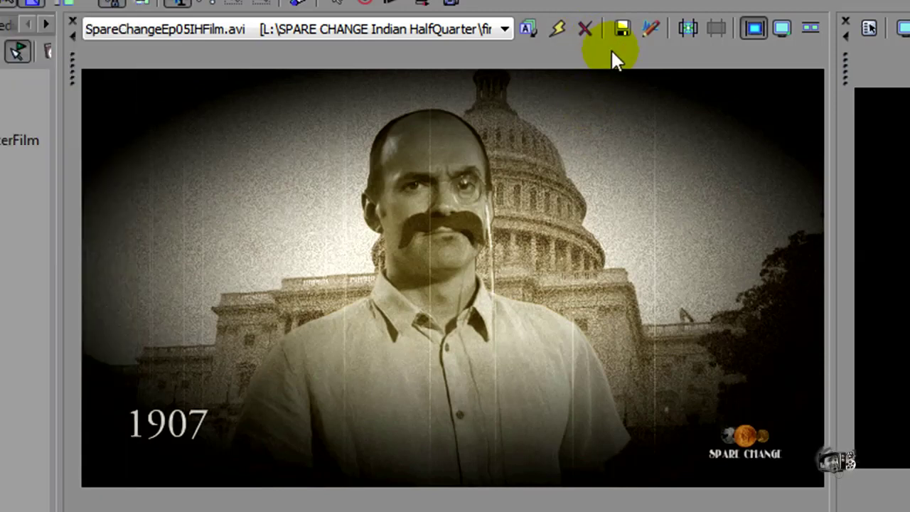
# Step: Try to open the Trimmer clip in the external audio editor
pyautogui.click(649, 26)
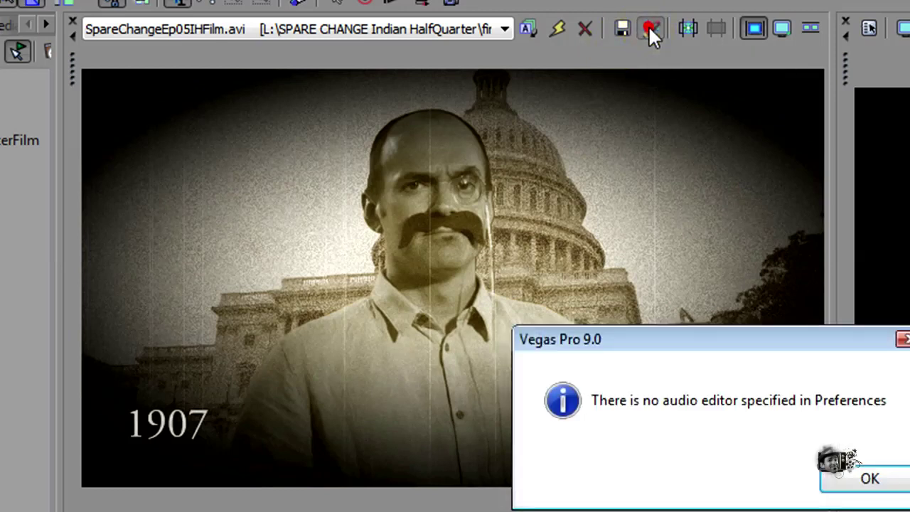
pyautogui.click(870, 479)
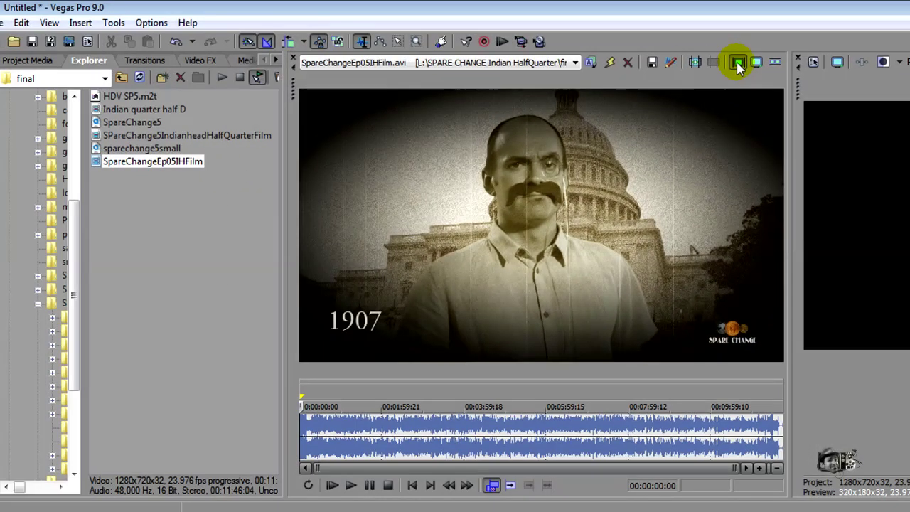
# Step: Hide and restore the Trimmer's built-in video monitor, and try showing the Trimmer on the external monitor
pyautogui.click(737, 64)
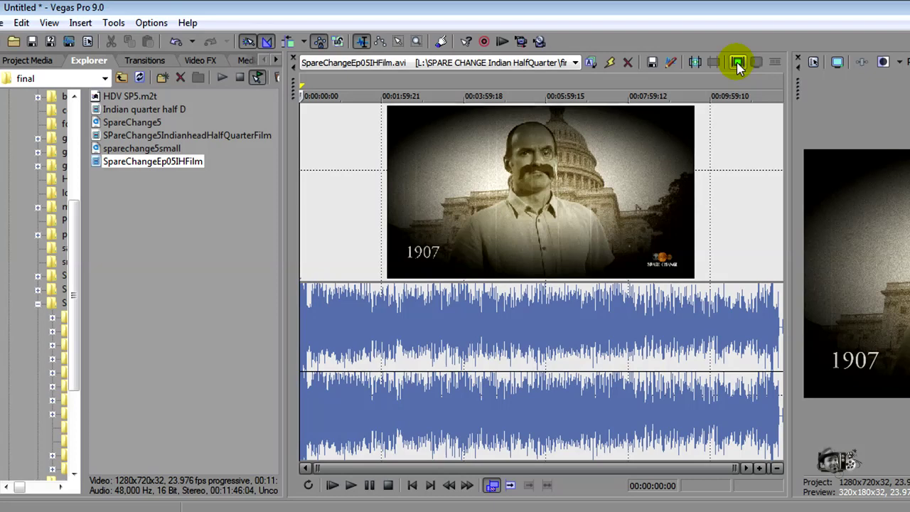
pyautogui.click(737, 64)
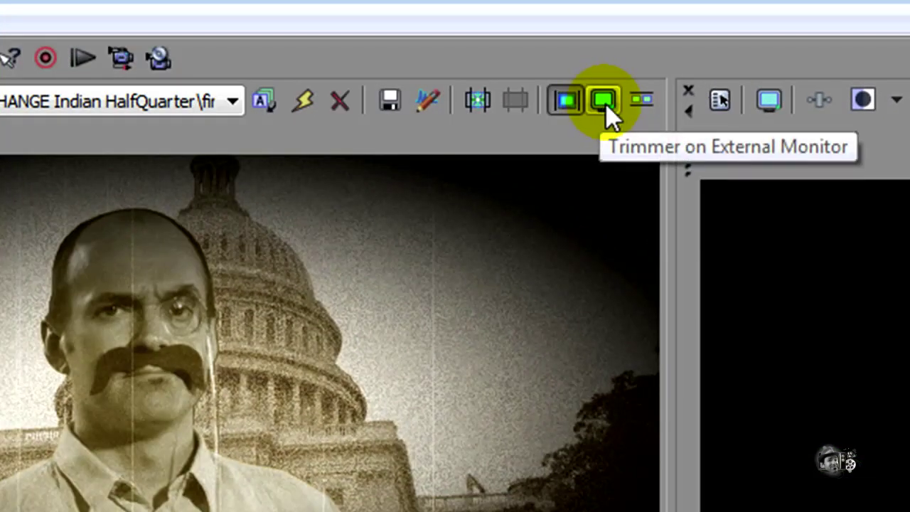
pyautogui.click(605, 101)
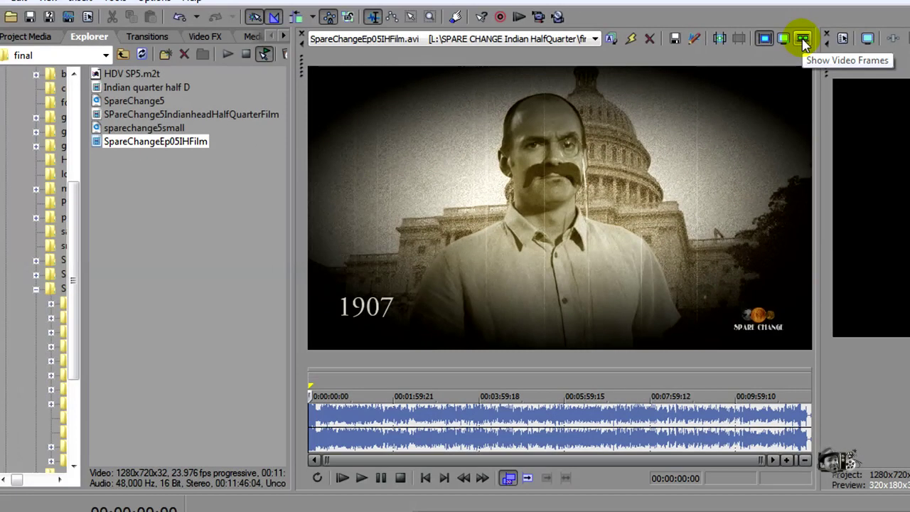
# Step: Show the clip's video frames in the Trimmer, enlarging the track area for them, and hide the frames again
pyautogui.click(803, 43)
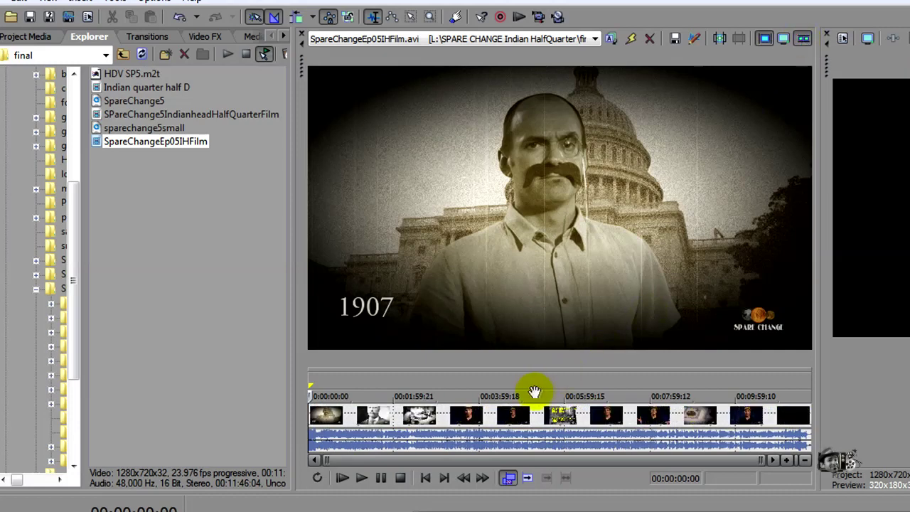
pyautogui.moveTo(535, 370); pyautogui.dragTo(533, 337)
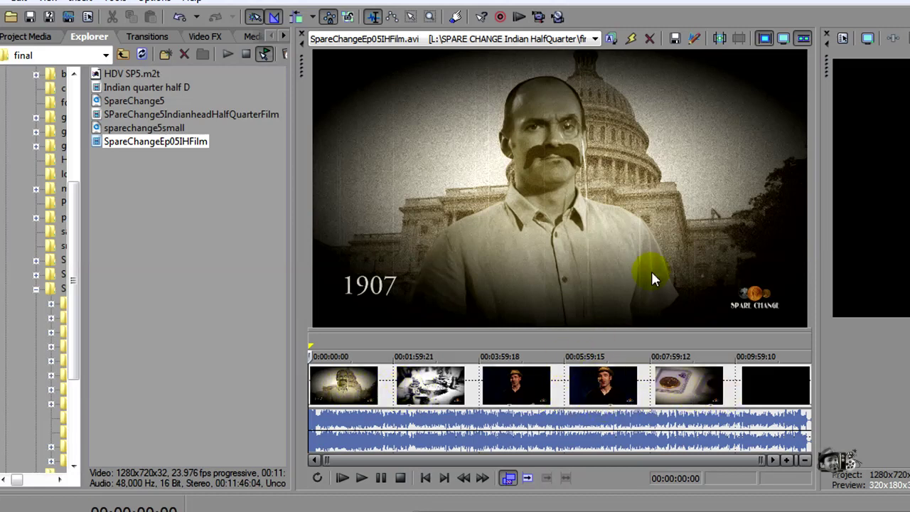
pyautogui.click(803, 38)
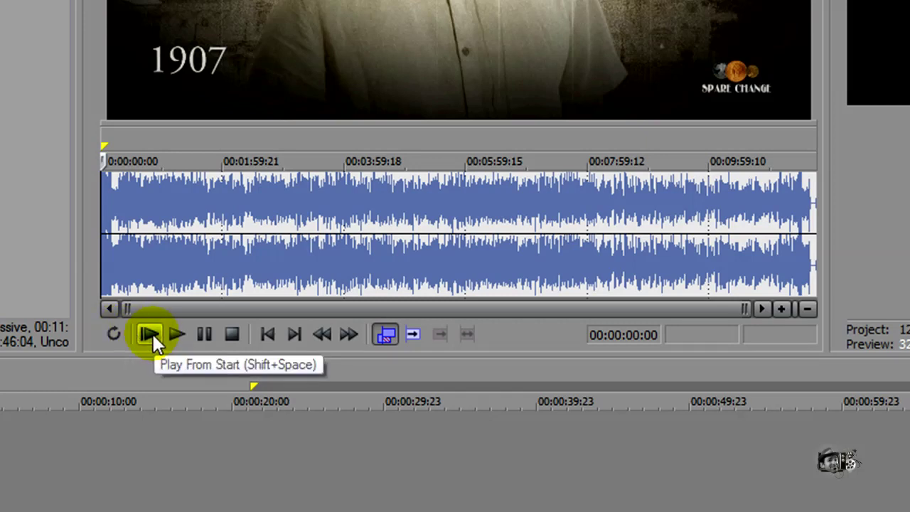
# Step: Play and stop the Trimmer clip from its start, and move the cursor to about 00:01:28
pyautogui.click(149, 332)
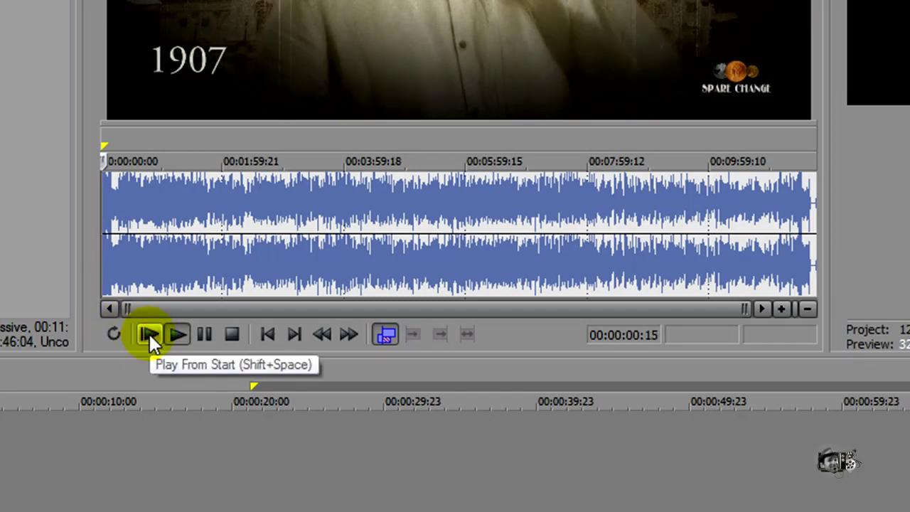
pyautogui.click(149, 332)
pyautogui.click(202, 334)
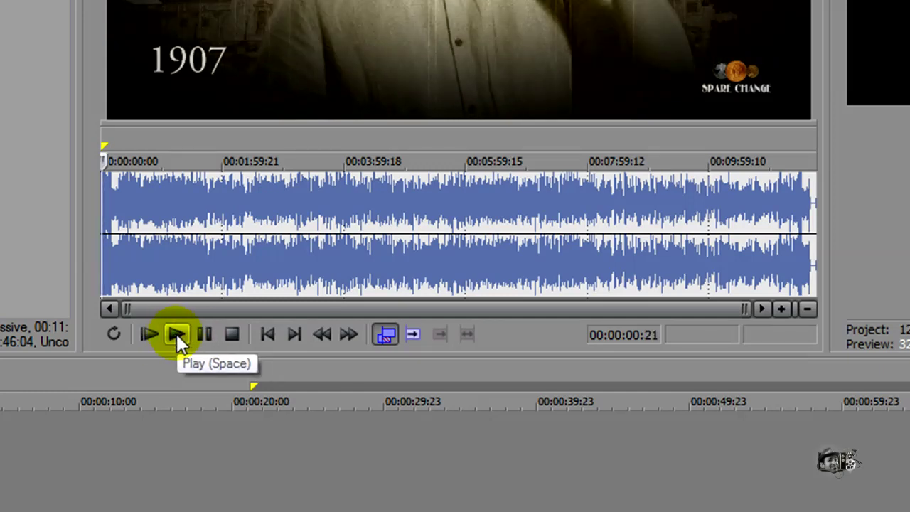
pyautogui.click(189, 177)
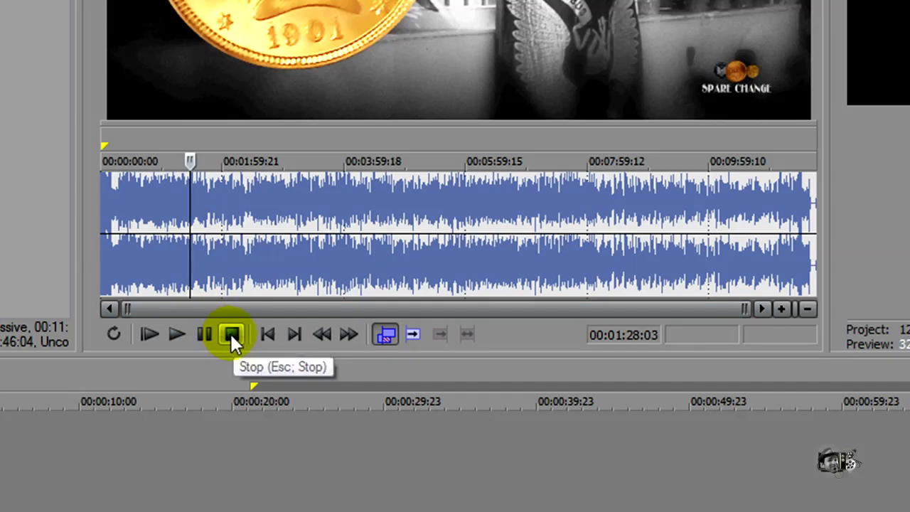
# Step: Jump to the clip's start and end, and skip one interval backward and forward in the Trimmer
pyautogui.click(268, 333)
pyautogui.click(295, 332)
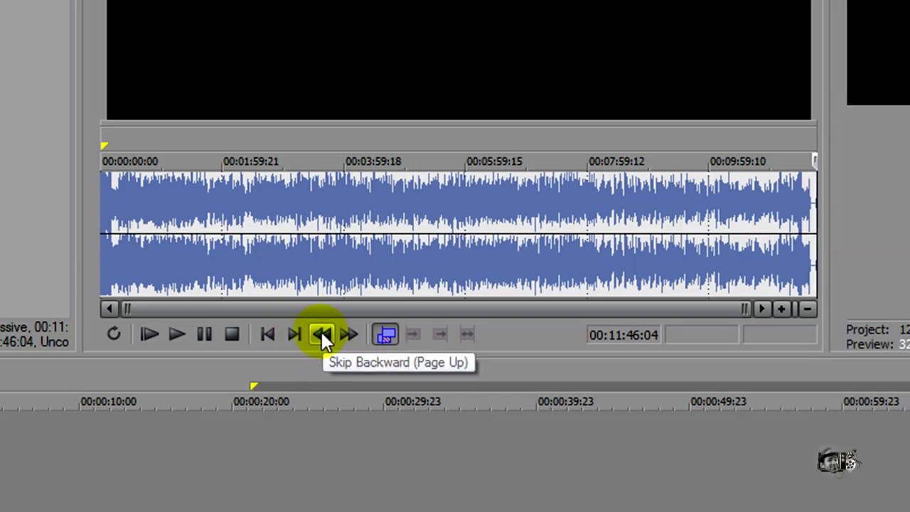
pyautogui.click(322, 334)
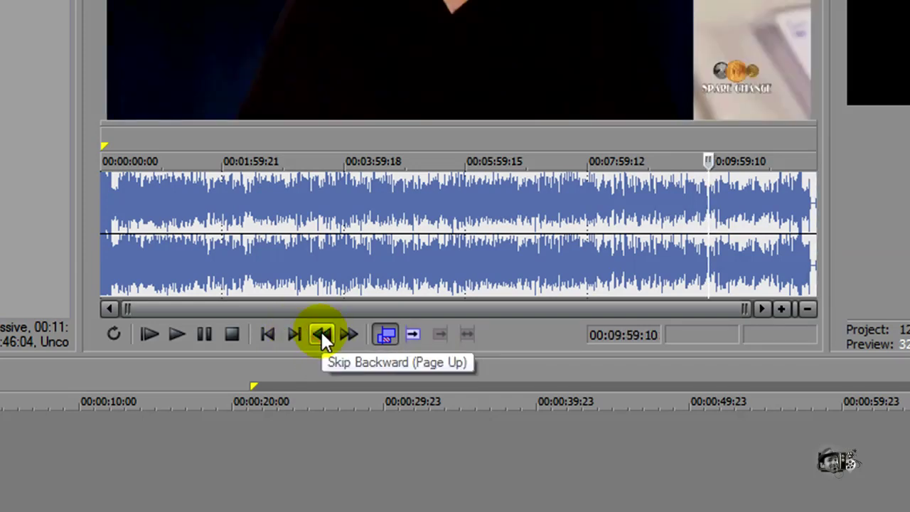
pyautogui.click(347, 334)
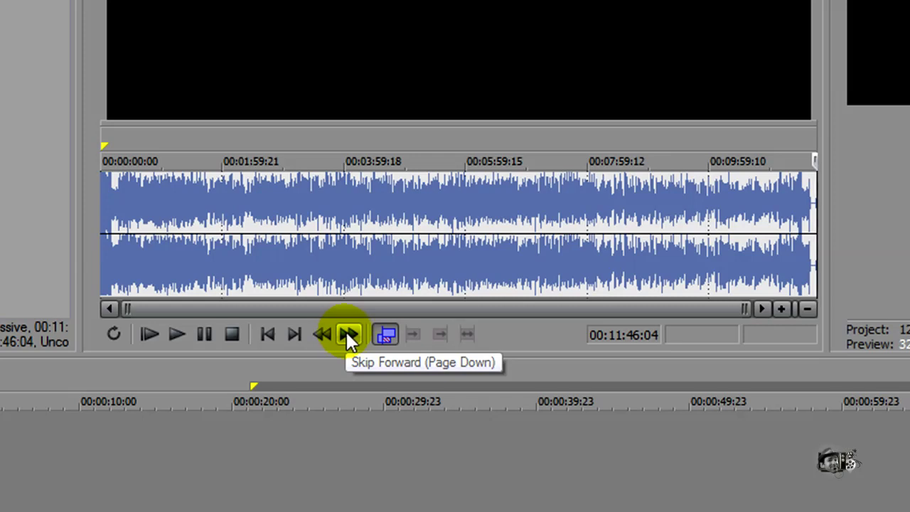
pyautogui.click(387, 333)
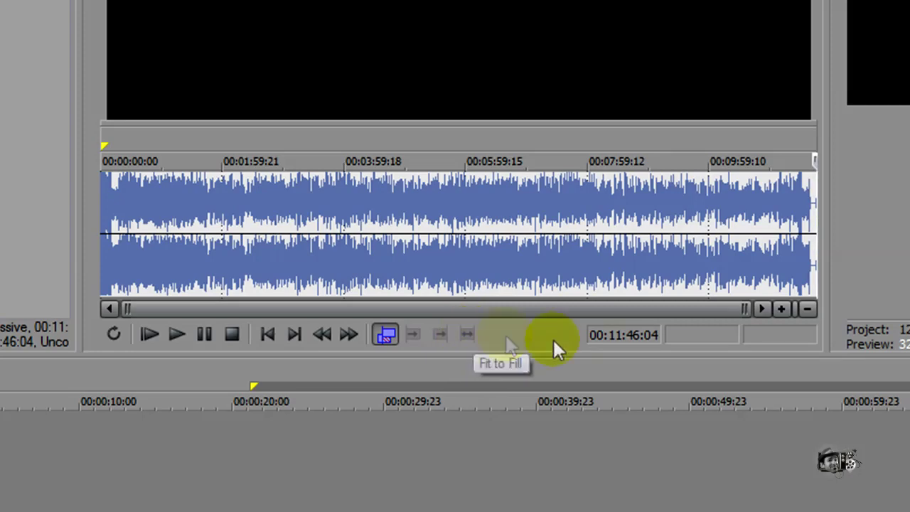
# Step: Select the whole clip in the Trimmer and narrow the selection to about 00:01:24:19 through 00:07:31:20
pyautogui.doubleClick(583, 225)
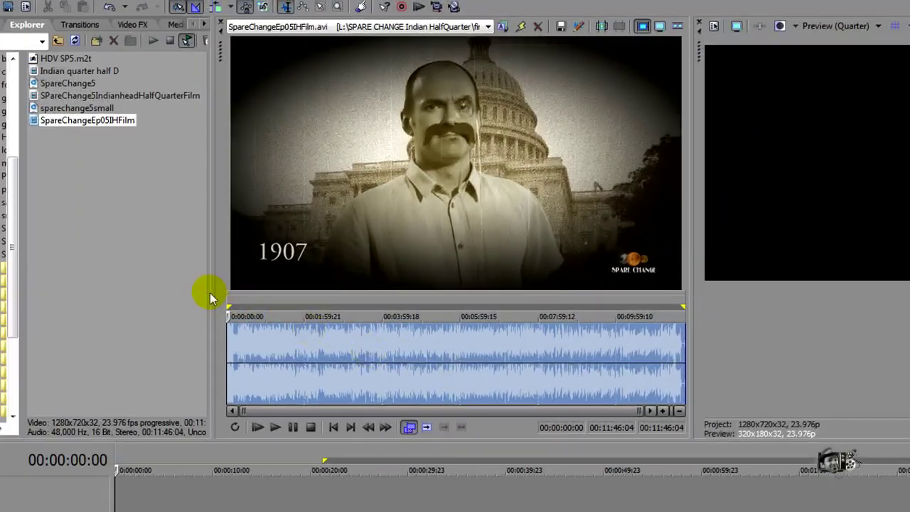
pyautogui.moveTo(229, 306); pyautogui.dragTo(252, 308)
pyautogui.moveTo(682, 308); pyautogui.dragTo(574, 304)
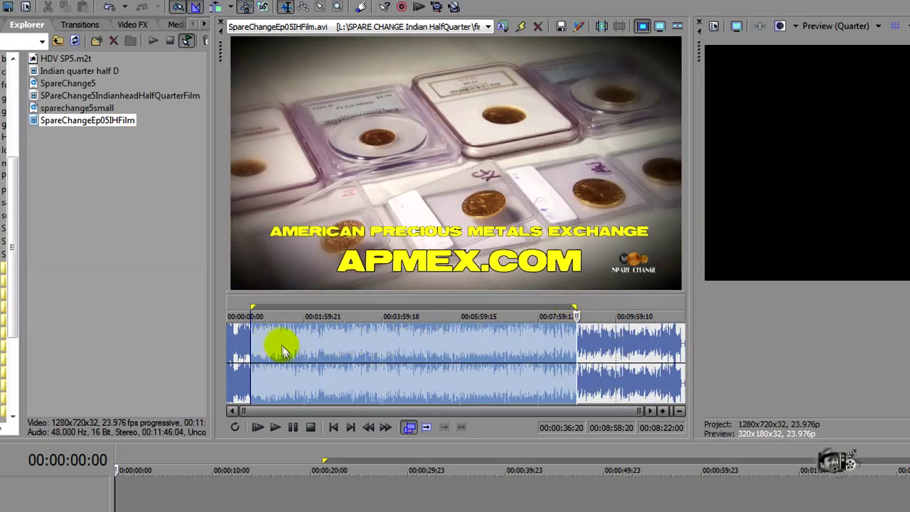
pyautogui.moveTo(252, 307); pyautogui.dragTo(284, 313)
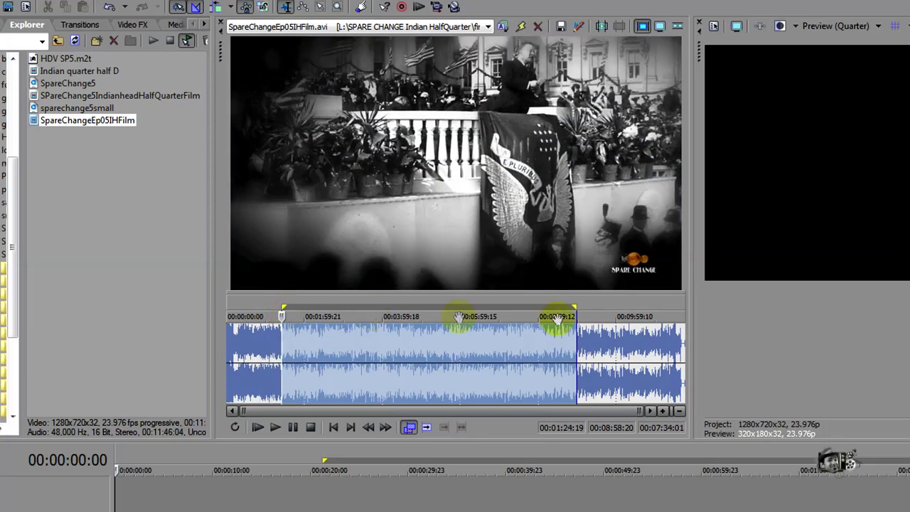
pyautogui.moveTo(574, 307); pyautogui.dragTo(517, 311)
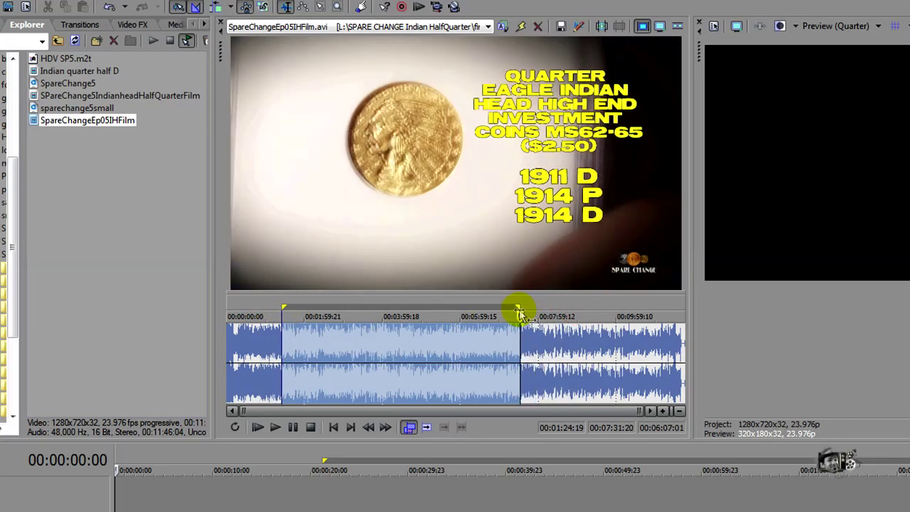
# Step: Mark a new Trimmer selection with its in point at 00:00:25:16 and out point at 00:07:05:01
pyautogui.click(260, 345)
pyautogui.click(245, 353)
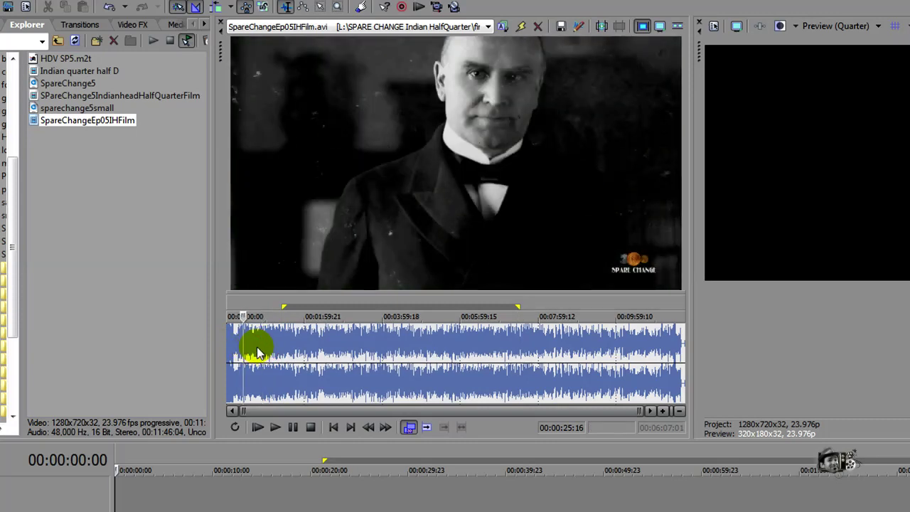
pyautogui.press('i')
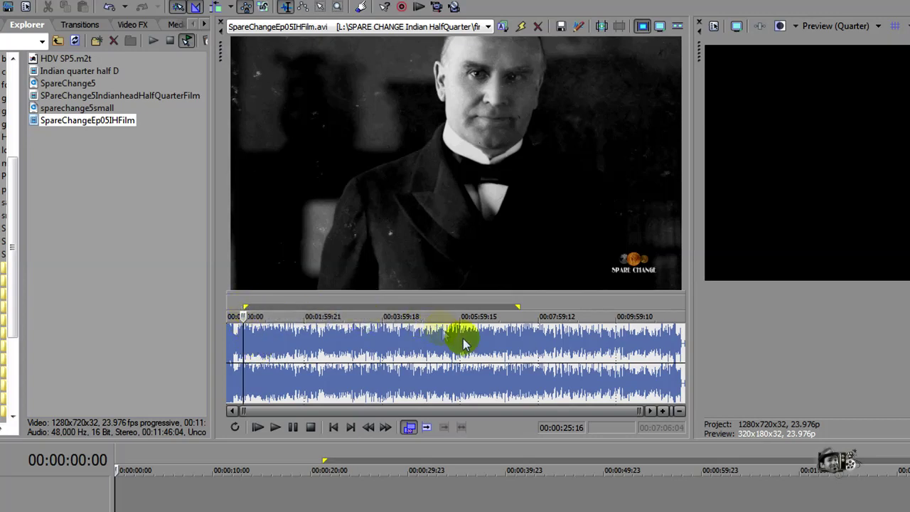
pyautogui.click(503, 347)
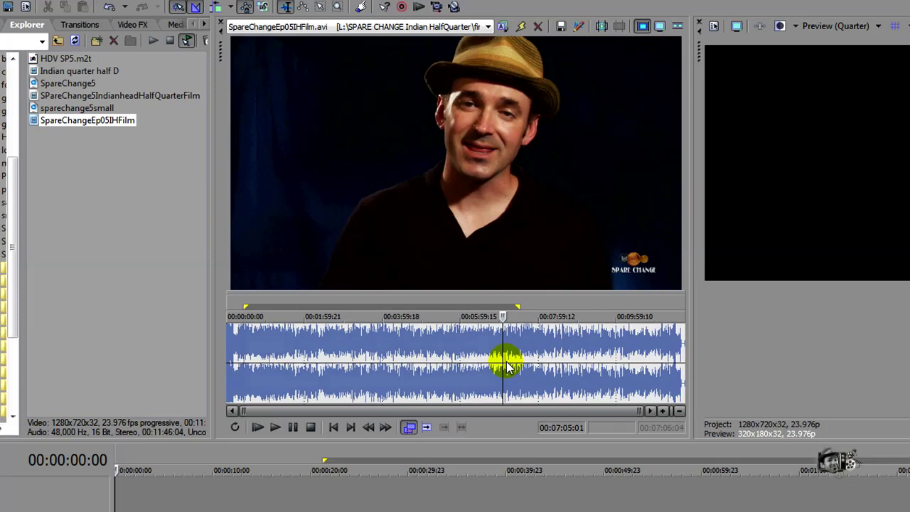
pyautogui.press('o')
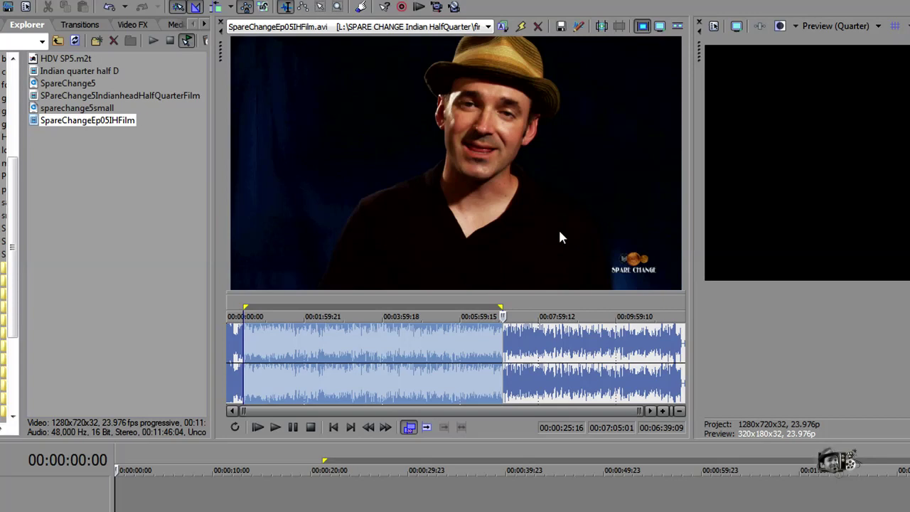
# Step: Play and stop the marked selection in the Trimmer, and play on past its out point
pyautogui.click(358, 361)
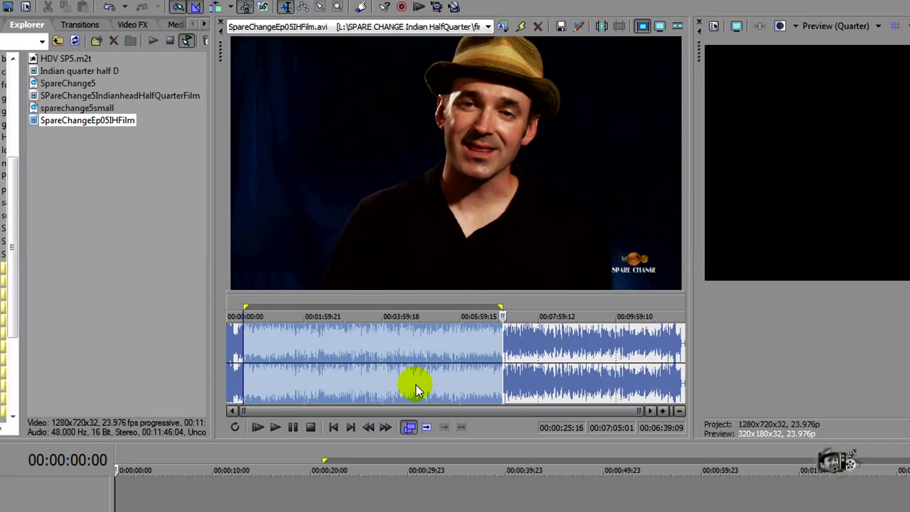
pyautogui.press('space')
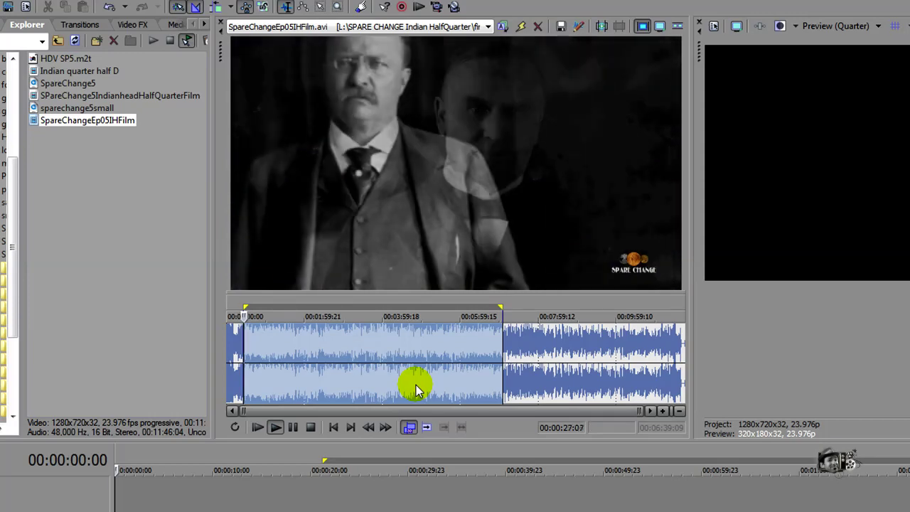
pyautogui.press('space')
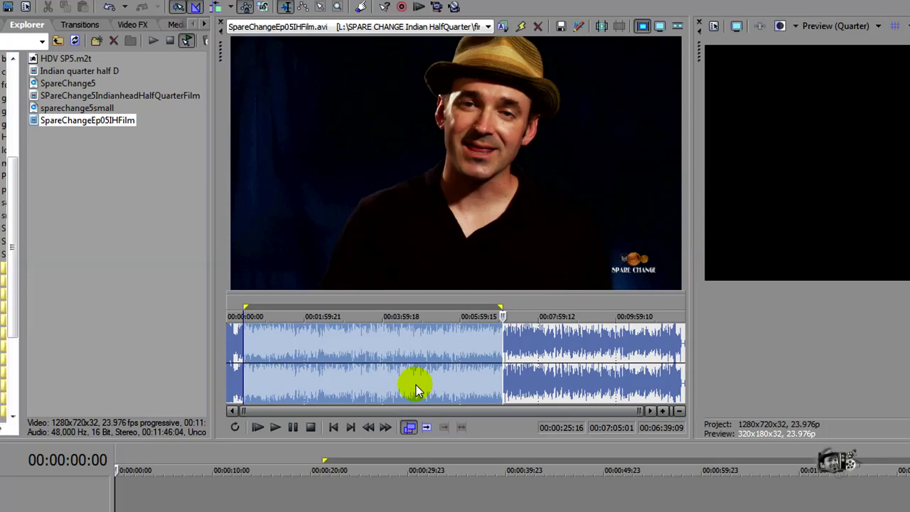
pyautogui.press('Escape')
pyautogui.press('space')
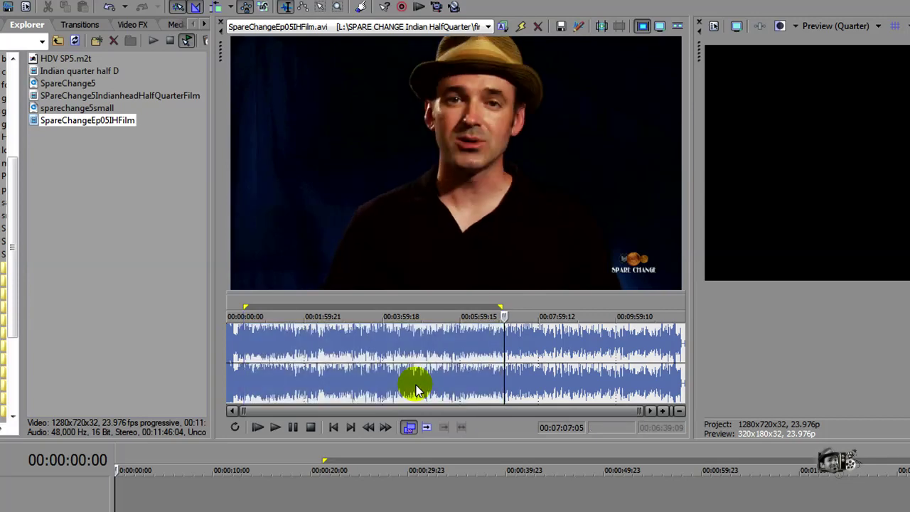
# Step: Place the cursor at about 00:07:15:21, inspect the waveform there up close, and play and pause the clip from that point
pyautogui.moveTo(509, 321)
pyautogui.mouseDown()
pyautogui.moveTo(517, 326)
pyautogui.moveTo(508, 337)
pyautogui.mouseUp()
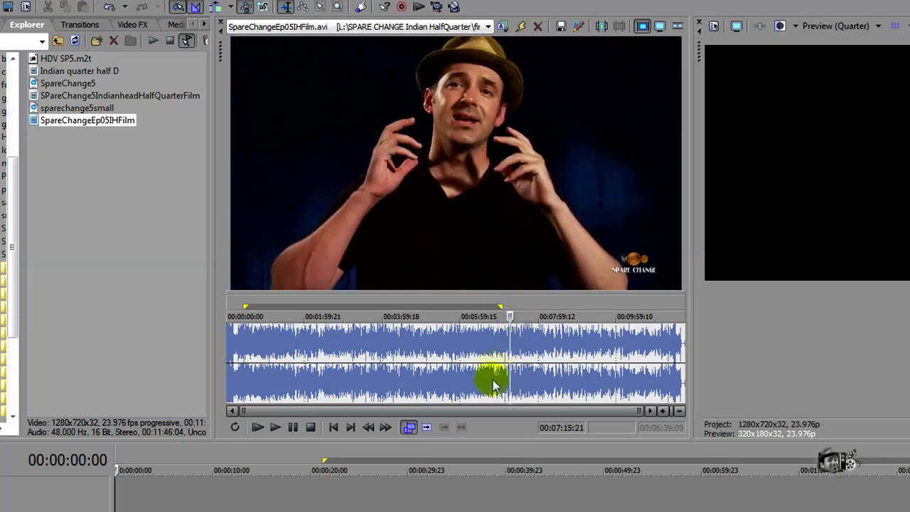
pyautogui.scroll(6, 497, 346)
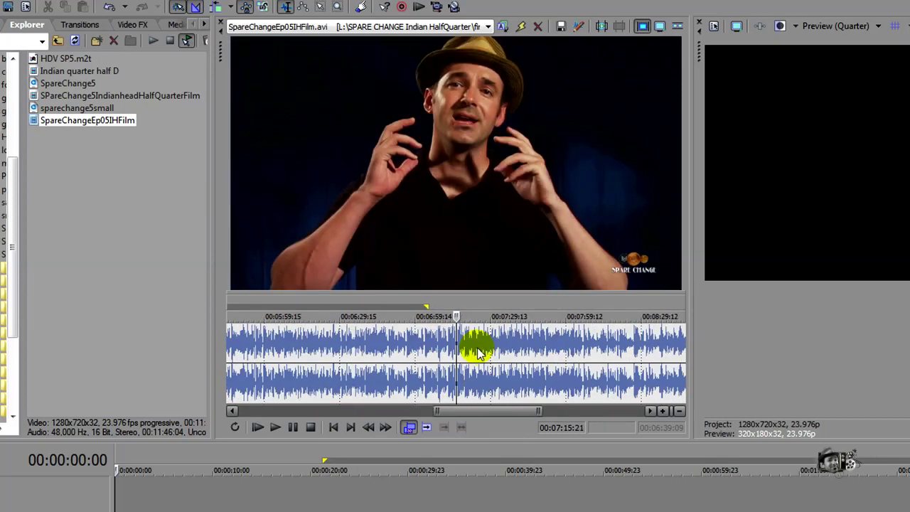
pyautogui.press('space')
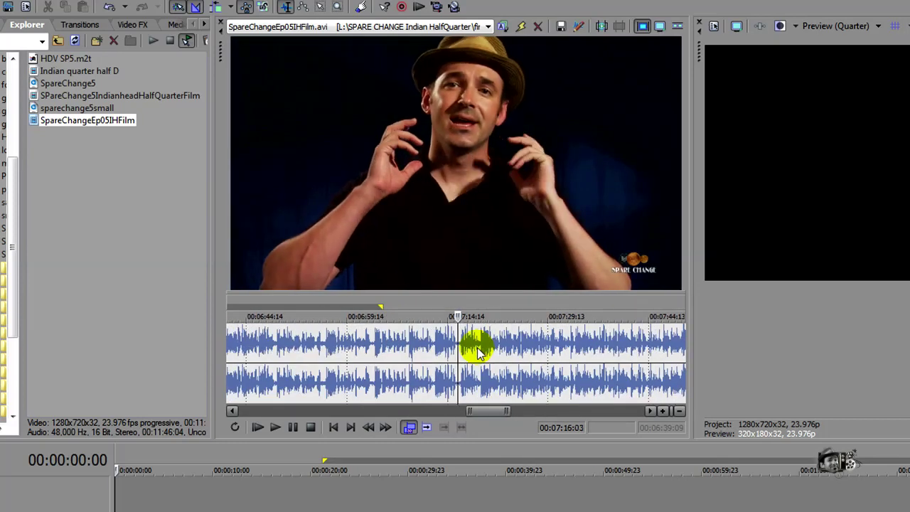
pyautogui.scroll(-4, 478, 352)
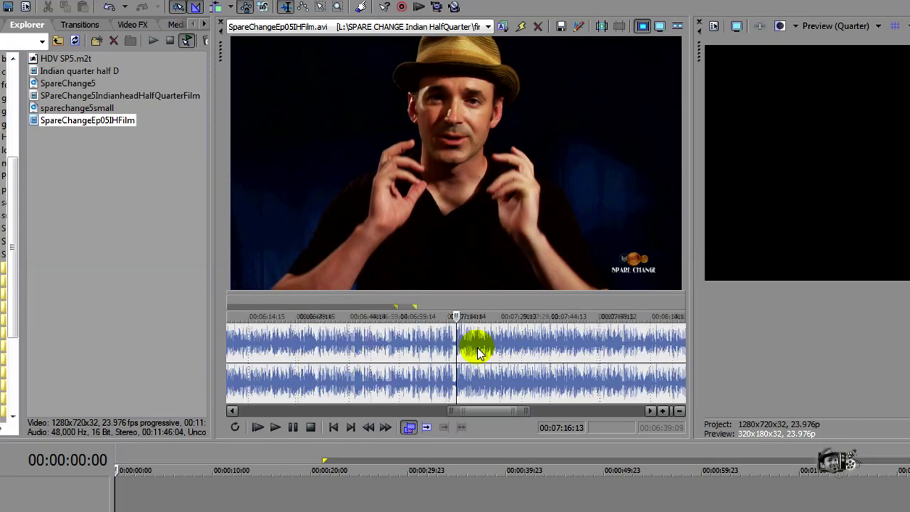
pyautogui.scroll(-2, 477, 352)
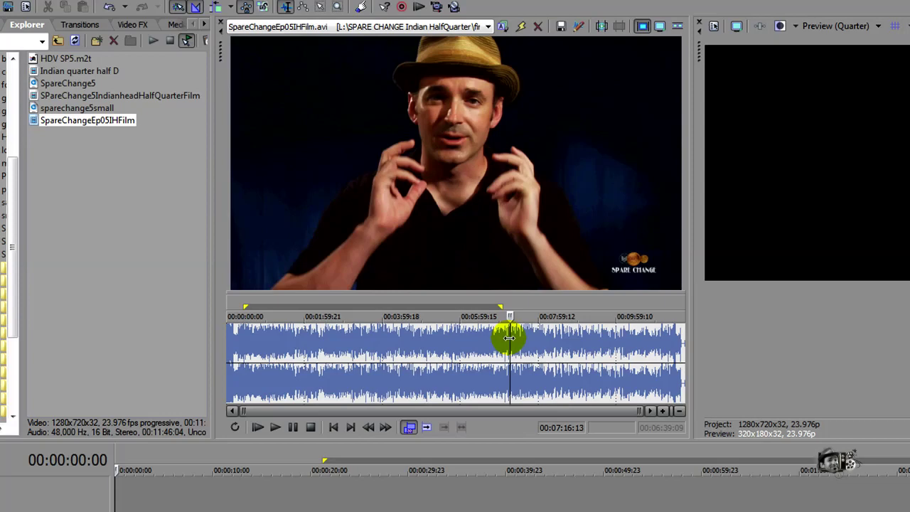
pyautogui.press('space')
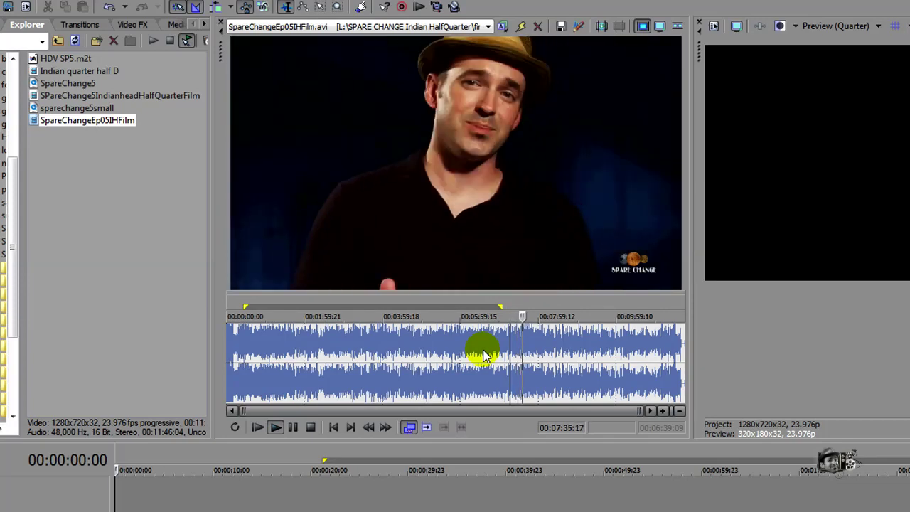
pyautogui.press('space')
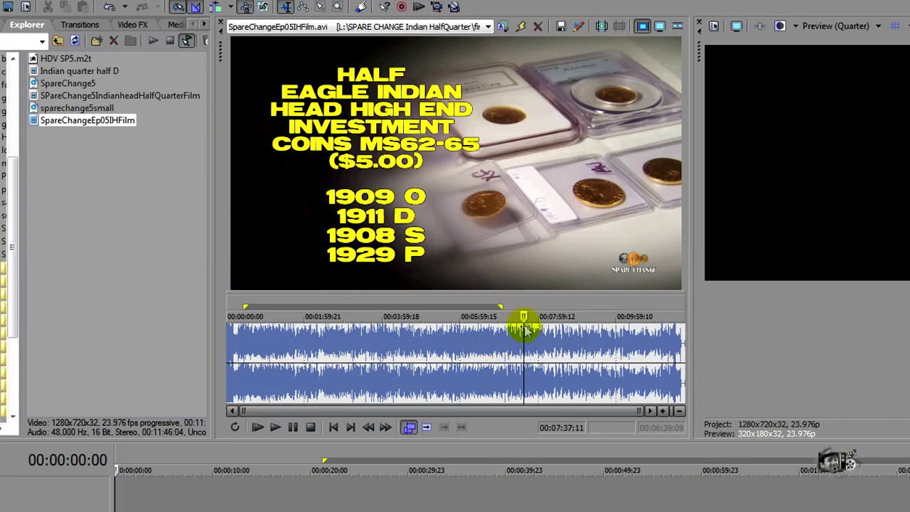
pyautogui.press('space')
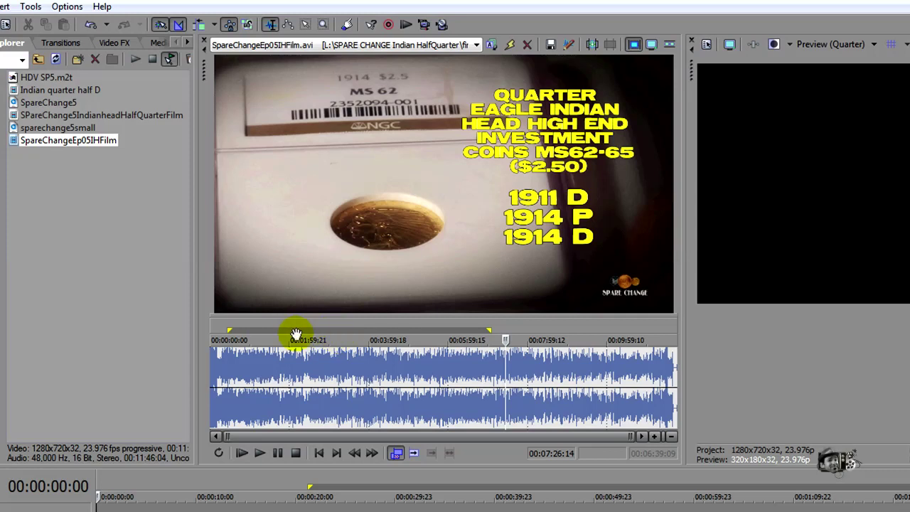
# Step: Reselect the marked range in the Trimmer and adjust it to about 00:01:22:14 through 00:06:48:07
pyautogui.doubleClick(244, 329)
pyautogui.moveTo(231, 329); pyautogui.dragTo(250, 329)
pyautogui.moveTo(488, 328); pyautogui.dragTo(479, 328)
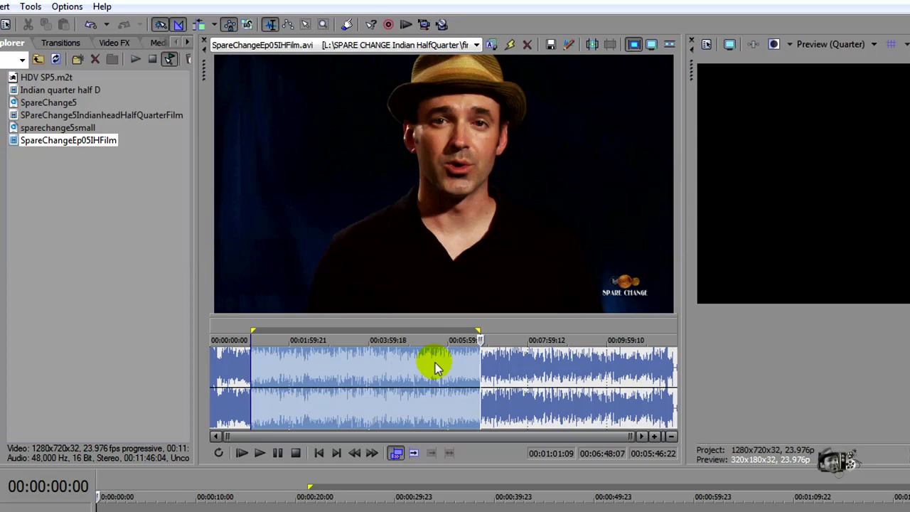
pyautogui.moveTo(246, 327); pyautogui.dragTo(264, 329)
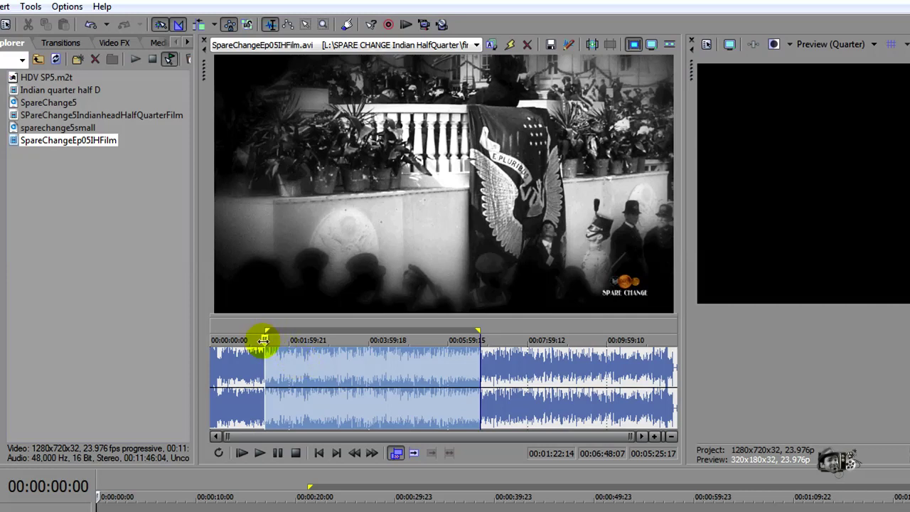
# Step: Create an unnamed region from the Trimmer selection, deselect the range and reselect it
pyautogui.press('r')
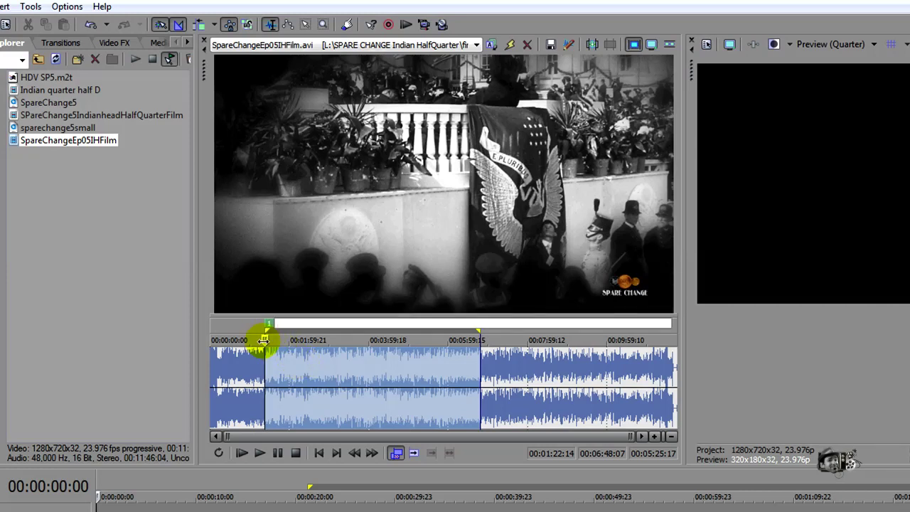
pyautogui.click(489, 369)
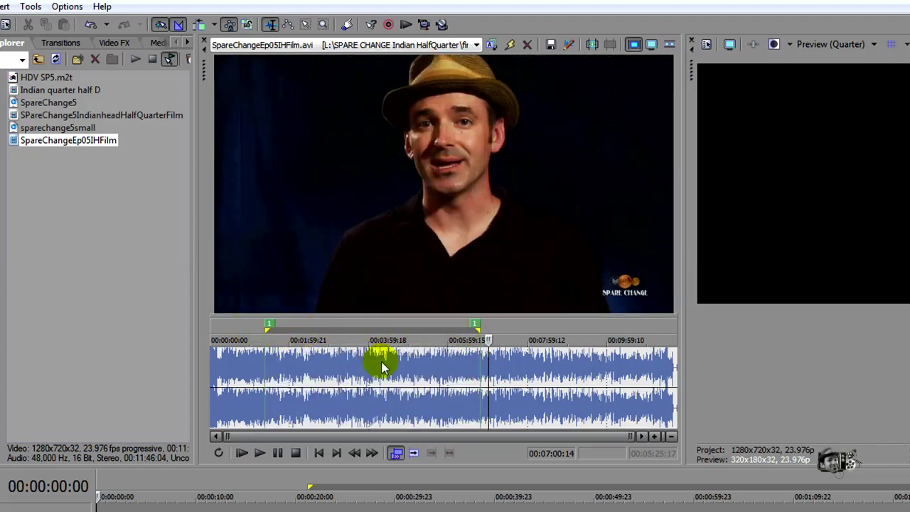
pyautogui.doubleClick(352, 328)
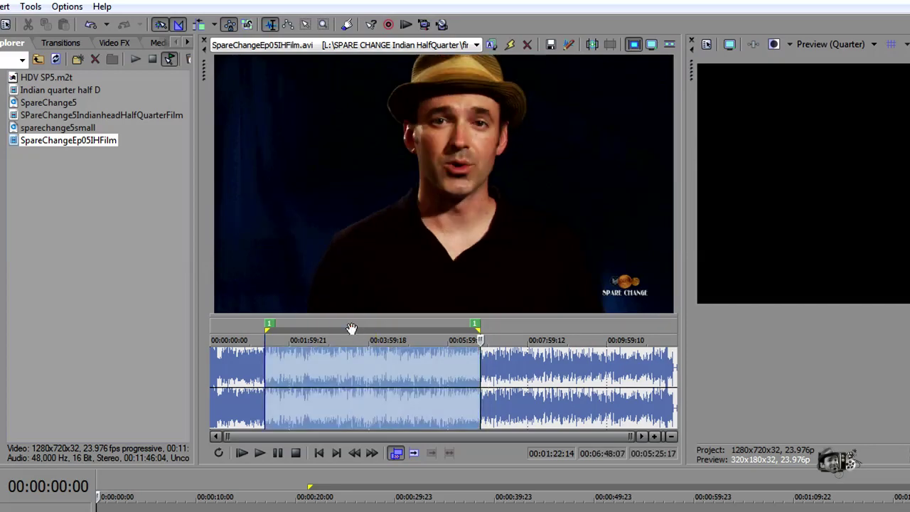
# Step: Place the selected Trimmer range on the empty timeline and move the Trimmer cursor to the start of the first region
pyautogui.moveTo(340, 368); pyautogui.dragTo(346, 489)
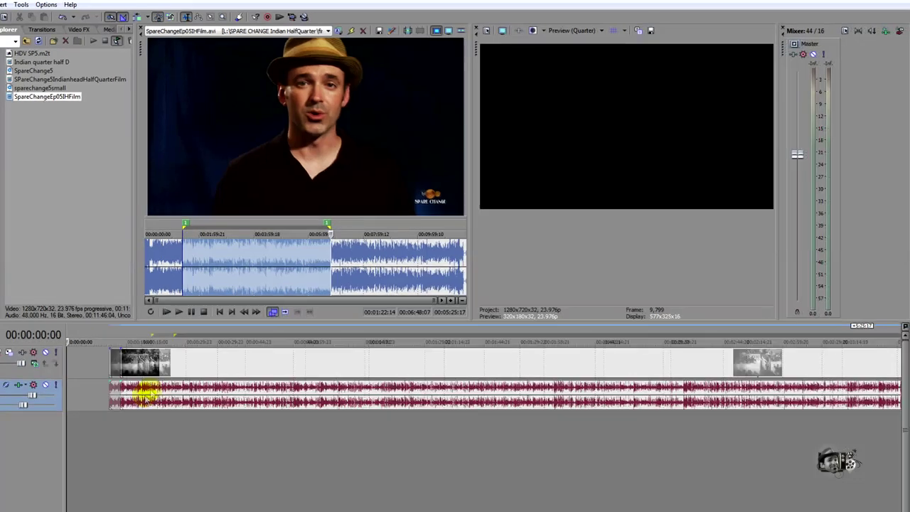
pyautogui.scroll(-2, 146, 391)
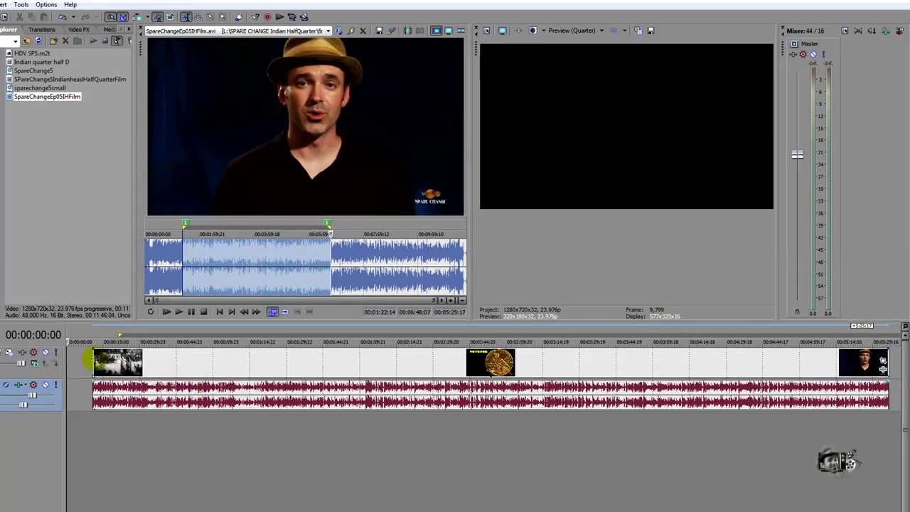
pyautogui.click(185, 227)
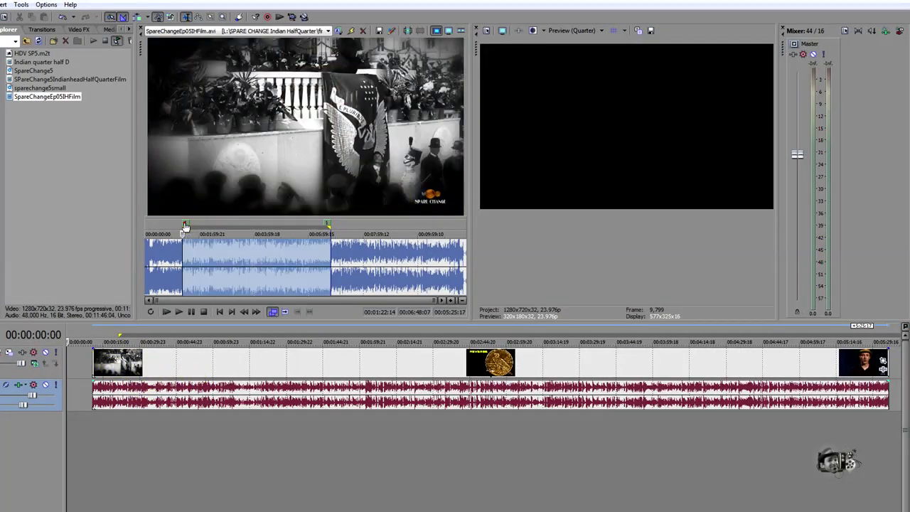
# Step: Rename the first region in the Trimmer to "you"
pyautogui.moveTo(185, 226)
pyautogui.mouseDown()
pyautogui.moveTo(194, 225)
pyautogui.moveTo(186, 224)
pyautogui.mouseUp()
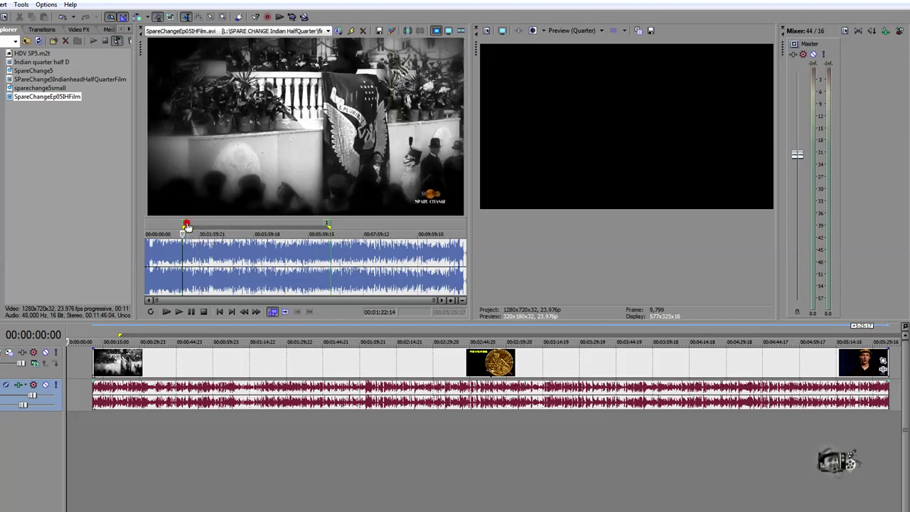
pyautogui.rightClick(186, 226)
pyautogui.click(204, 258)
pyautogui.click(208, 276)
pyautogui.write('ve')
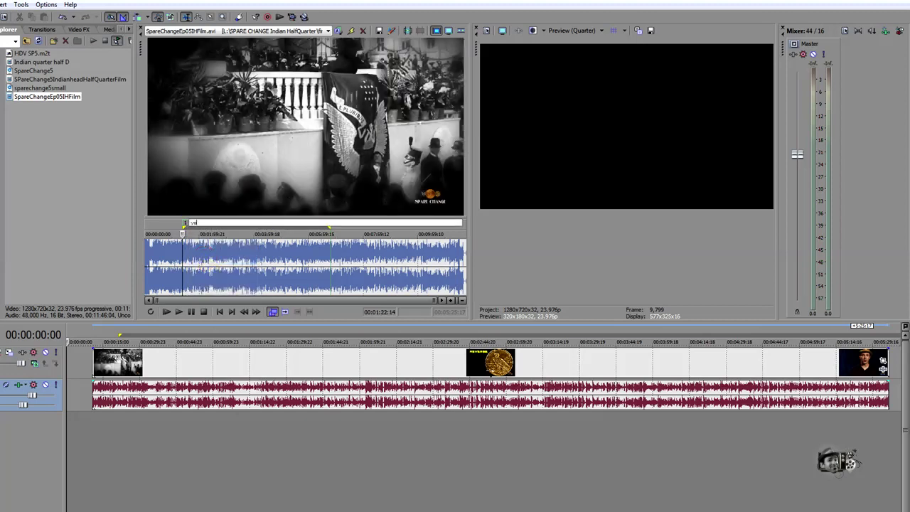
pyautogui.click(231, 270)
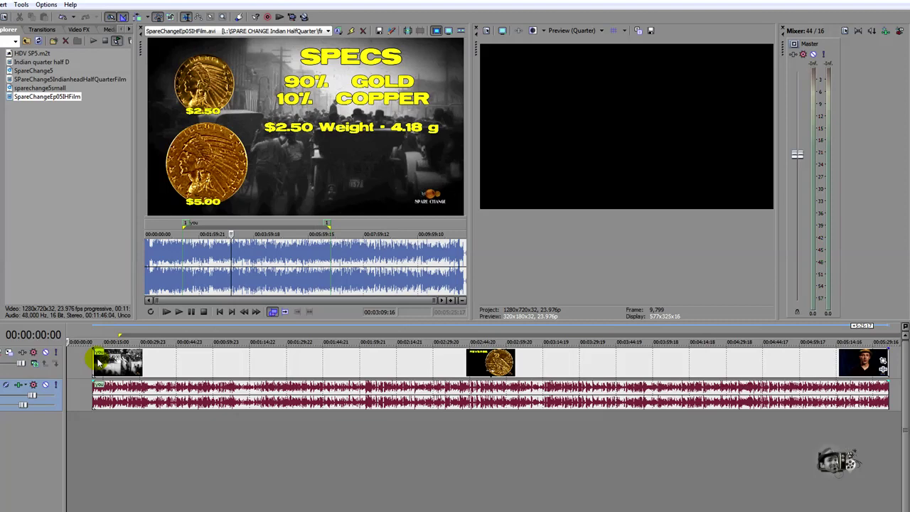
# Step: Play and stop the clip in the Trimmer from just past the end of the "you" region
pyautogui.click(332, 232)
pyautogui.press('space')
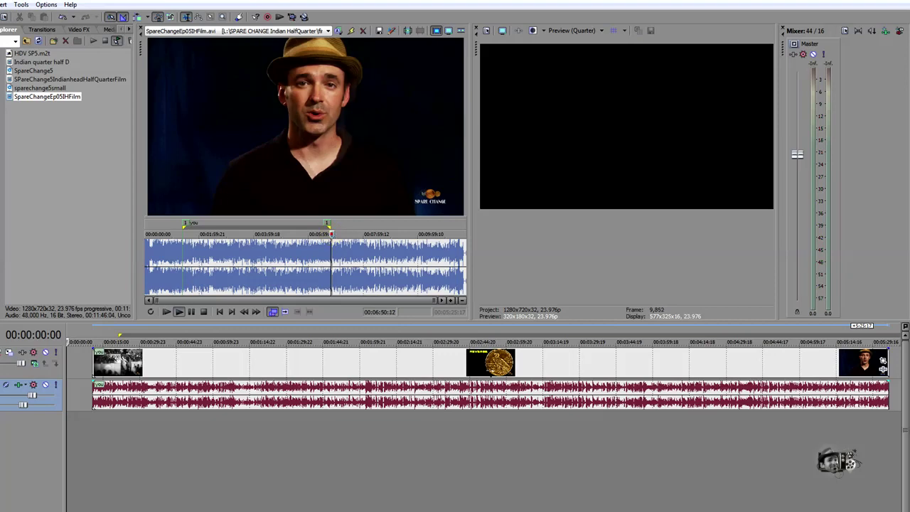
pyautogui.click(333, 233)
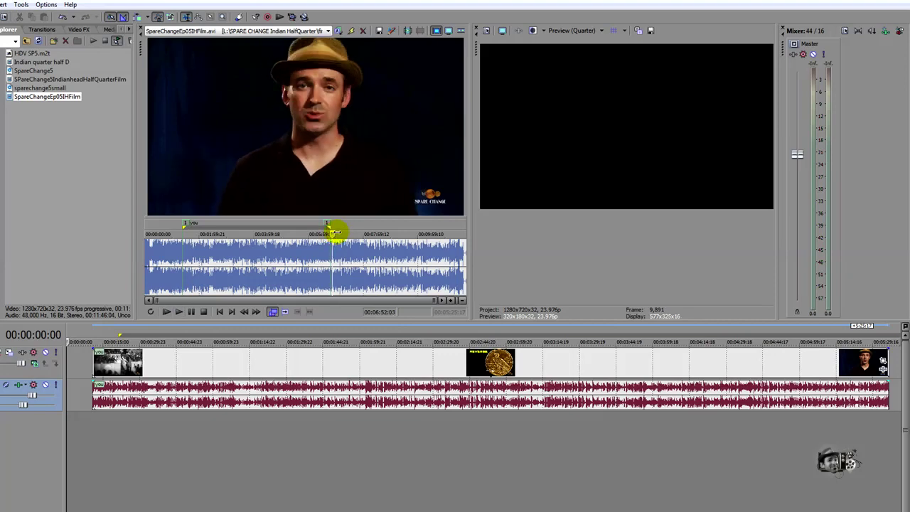
pyautogui.moveTo(336, 231); pyautogui.dragTo(186, 226)
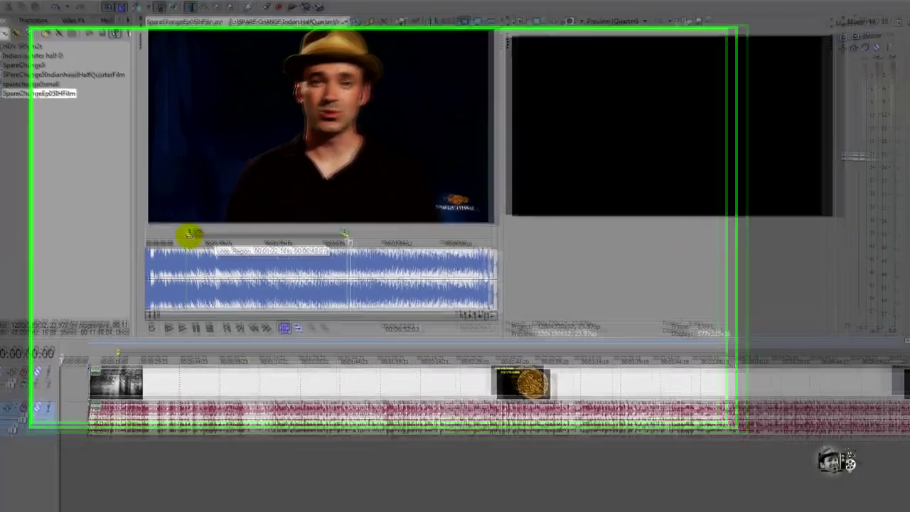
# Step: Select about 00:07:10:14 through 00:09:04:10 in the Trimmer, create a second unnamed region from it, and deselect the range
pyautogui.moveTo(349, 238); pyautogui.dragTo(426, 268)
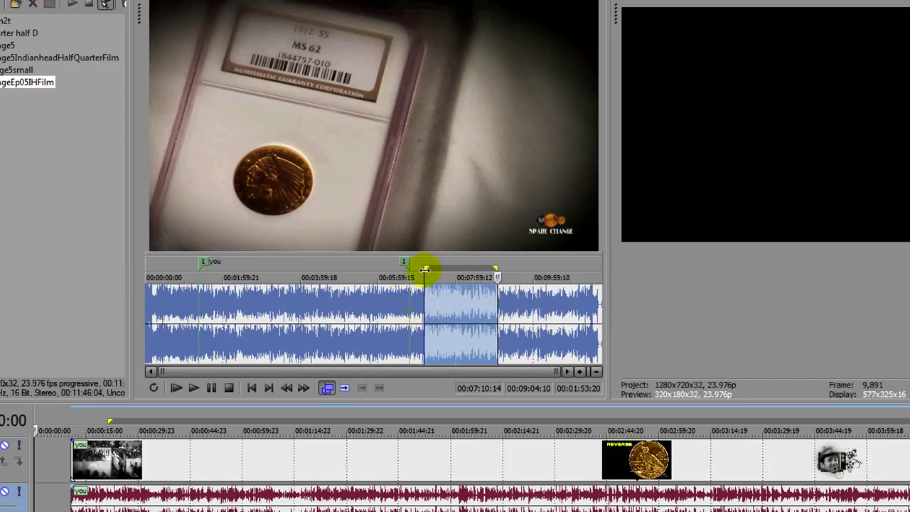
pyautogui.press('m')
pyautogui.press('Return')
pyautogui.click(524, 311)
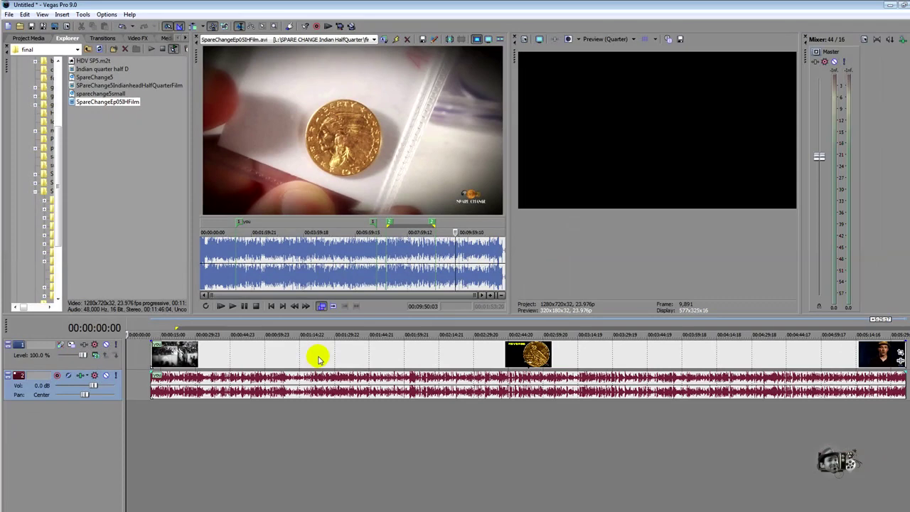
# Step: Delete the clip from the timeline
pyautogui.click(318, 359)
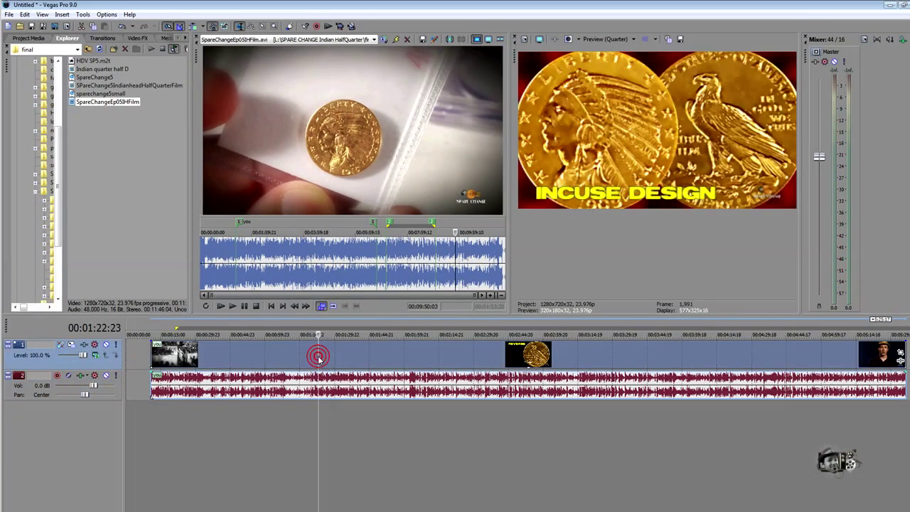
pyautogui.press('Delete')
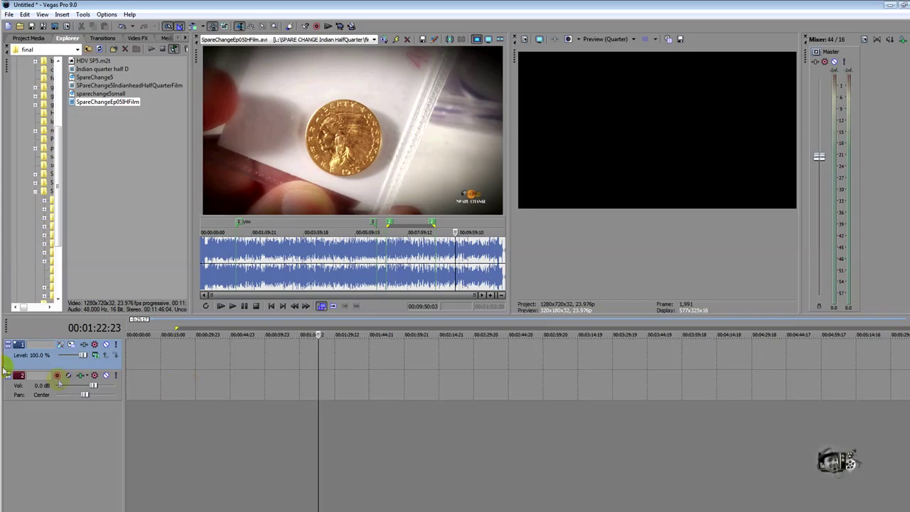
# Step: Rename the second region in the Trimmer to "yuiiyi"
pyautogui.rightClick(391, 224)
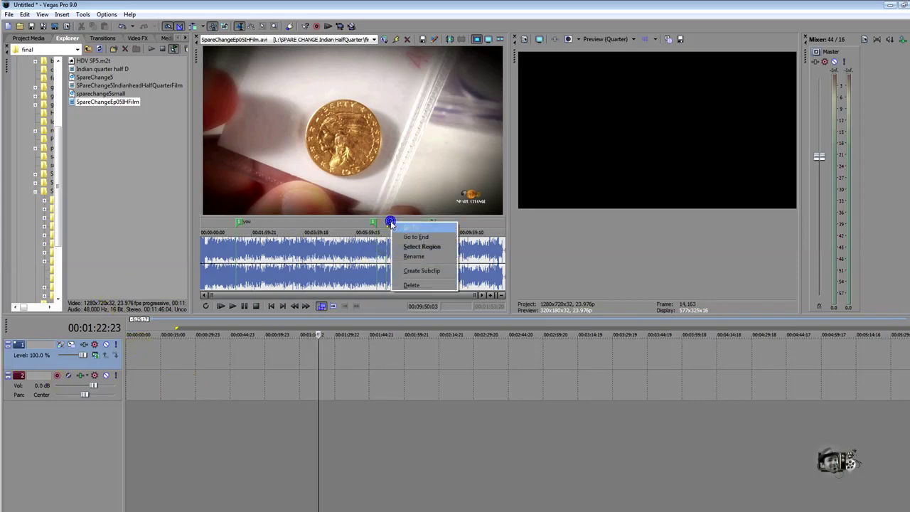
pyautogui.click(405, 257)
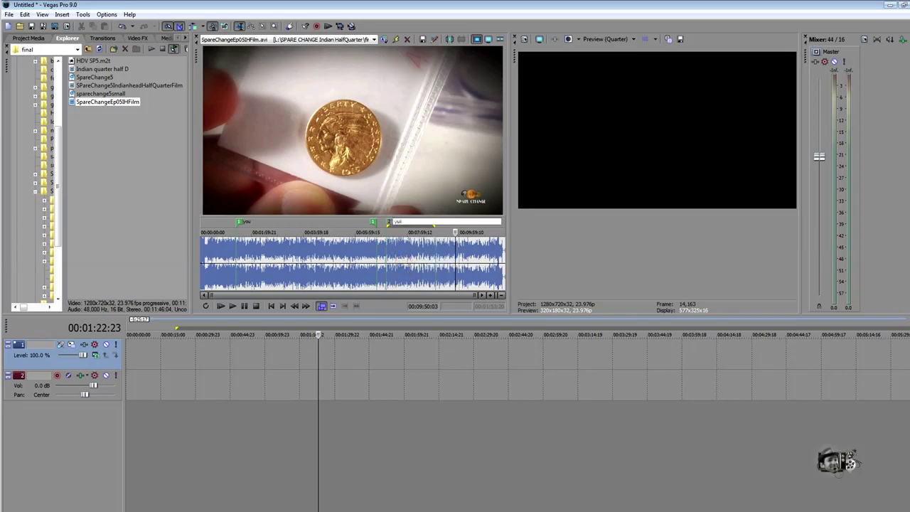
pyautogui.press('Return')
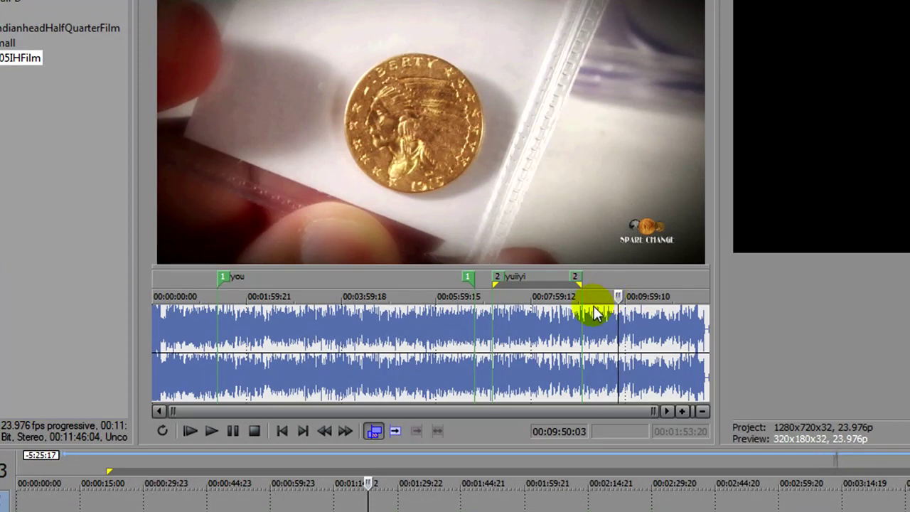
# Step: Add a marker named "job" at the Trimmer cursor position, 00:09:50:03
pyautogui.press('m')
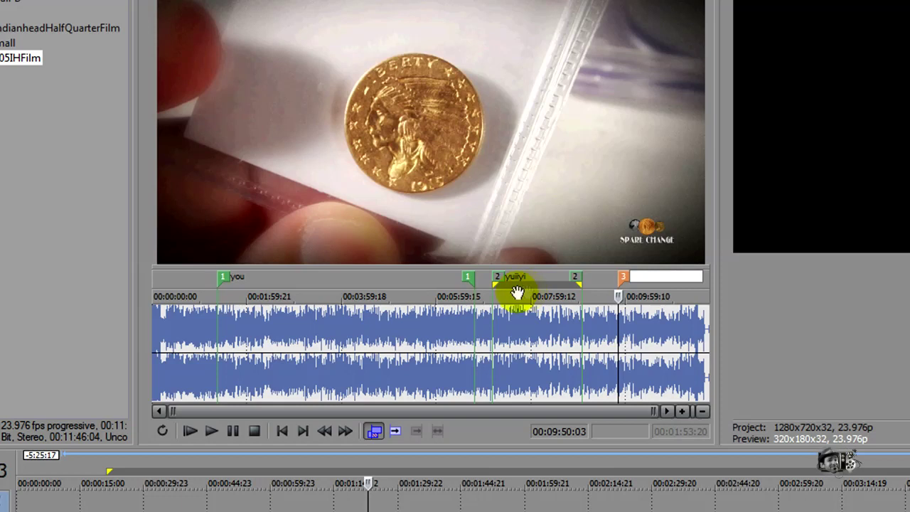
pyautogui.write('job')
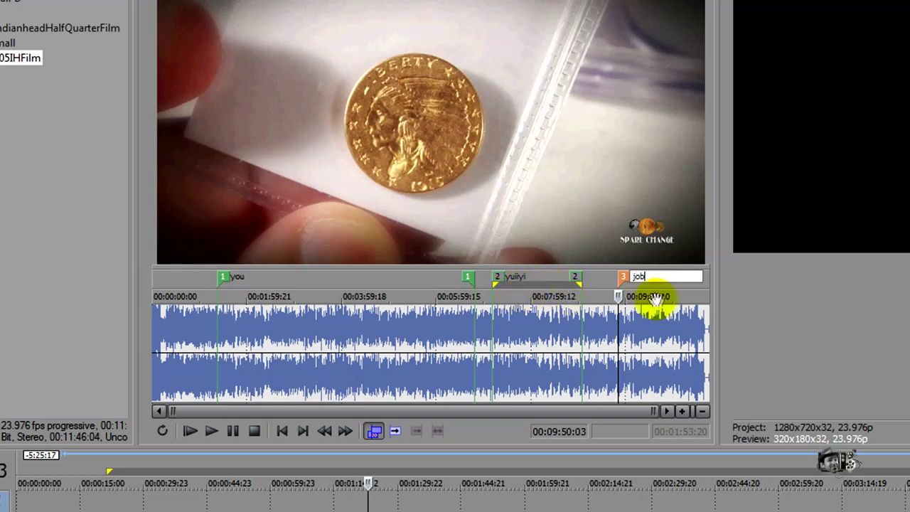
pyautogui.press('Return')
pyautogui.click(625, 280)
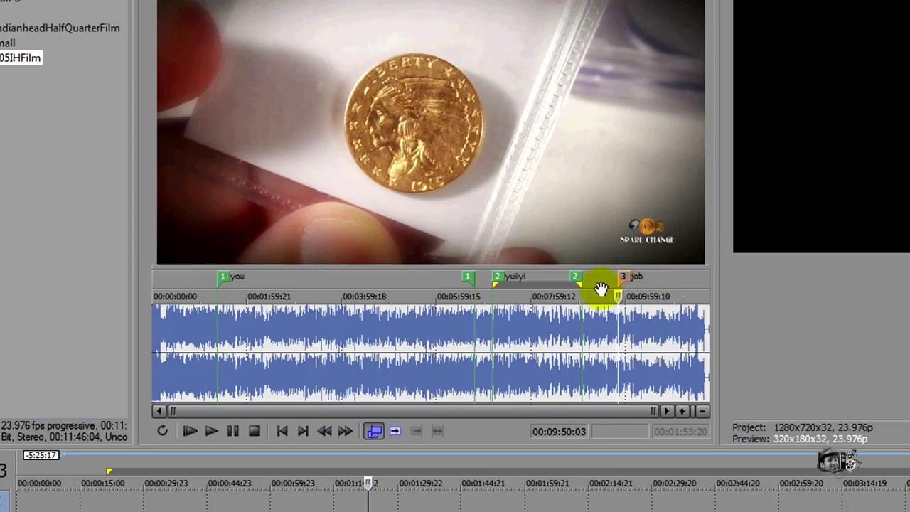
# Step: Select the range of the "yuiiyi" region in the Trimmer and place it at the start of the timeline
pyautogui.click(604, 323)
pyautogui.doubleClick(534, 326)
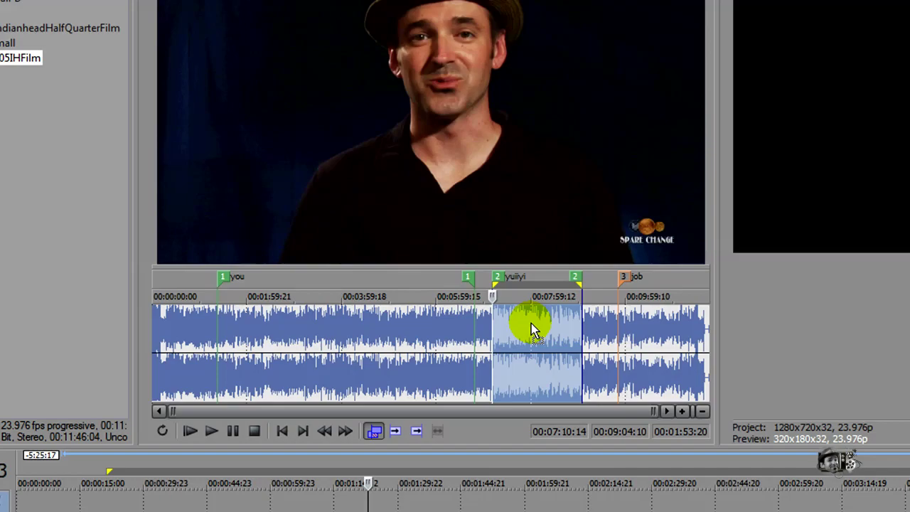
pyautogui.moveTo(402, 501); pyautogui.dragTo(484, 473)
# Step: Extend the Trimmer selection to the whole clip, 00:00:00:00 through 00:11:46:04, and place it on the timeline after the first clip
pyautogui.doubleClick(382, 284)
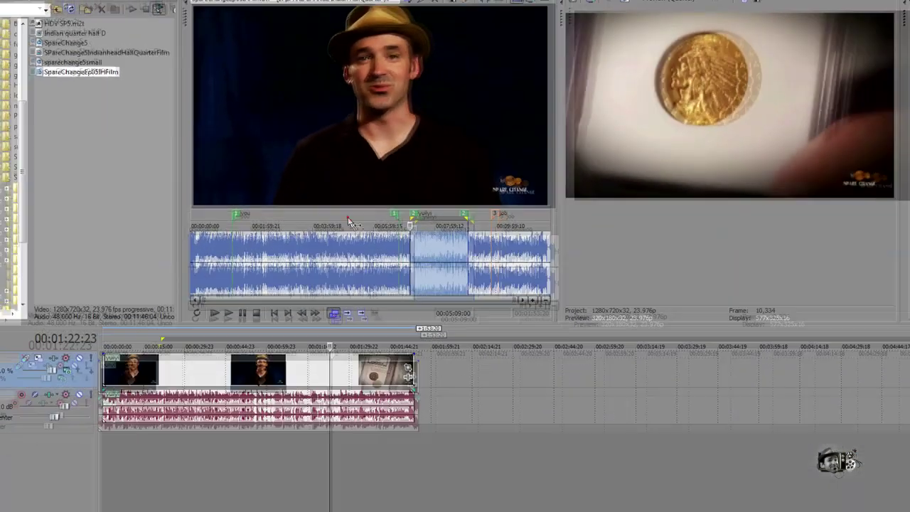
pyautogui.moveTo(381, 205); pyautogui.dragTo(517, 199)
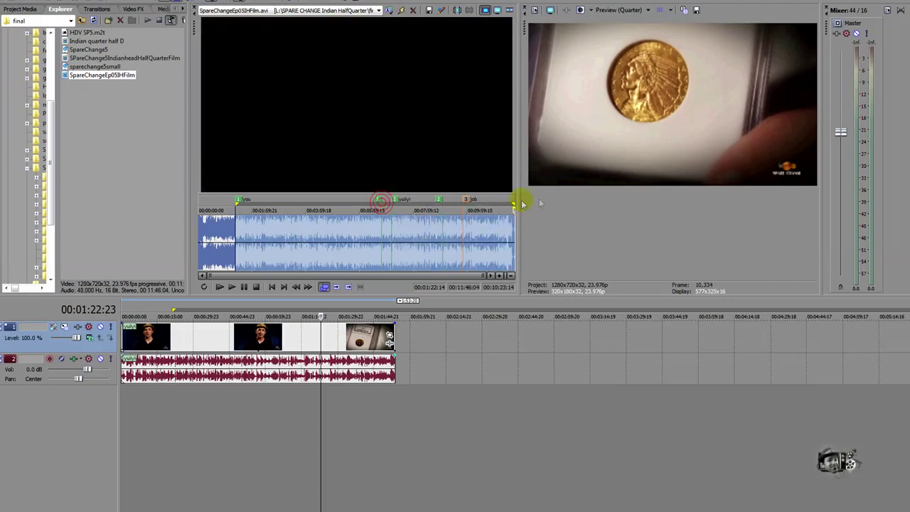
pyautogui.moveTo(234, 202); pyautogui.dragTo(200, 203)
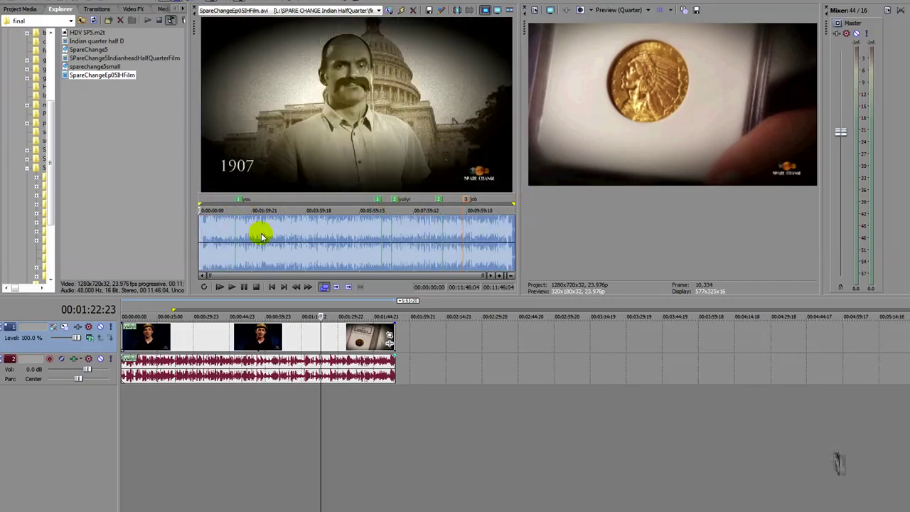
pyautogui.moveTo(262, 235); pyautogui.dragTo(432, 372)
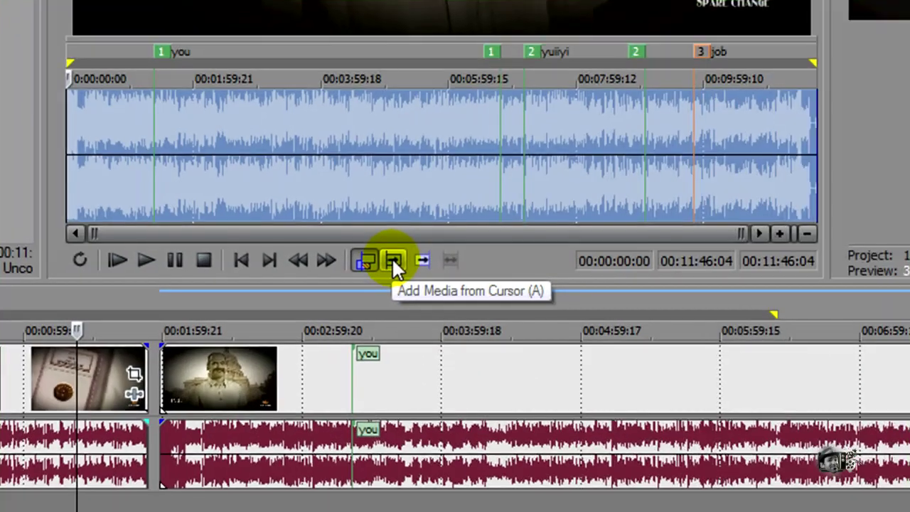
# Step: Move the Trimmer in point to about 00:03:30:20, clear the selection, and add the media from 00:02:53:03 onward at the timeline cursor
pyautogui.moveTo(69, 59); pyautogui.dragTo(292, 59)
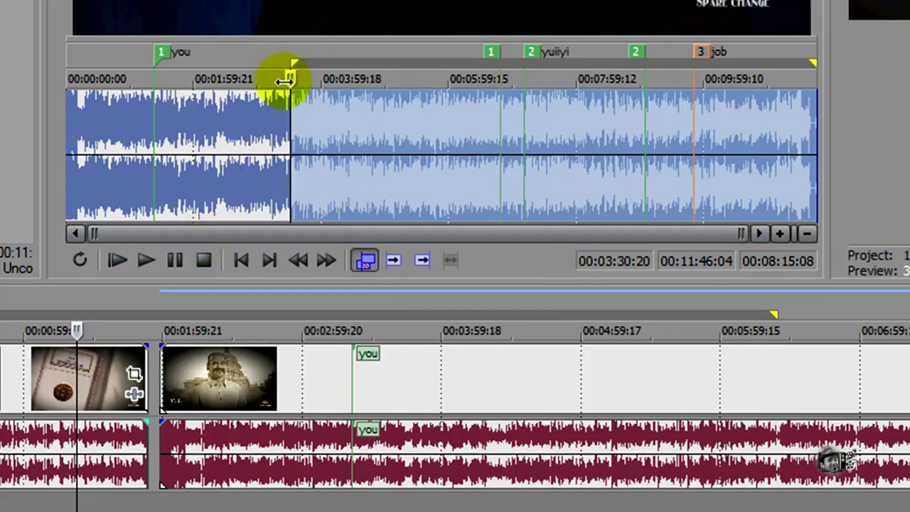
pyautogui.moveTo(284, 82); pyautogui.dragTo(283, 80)
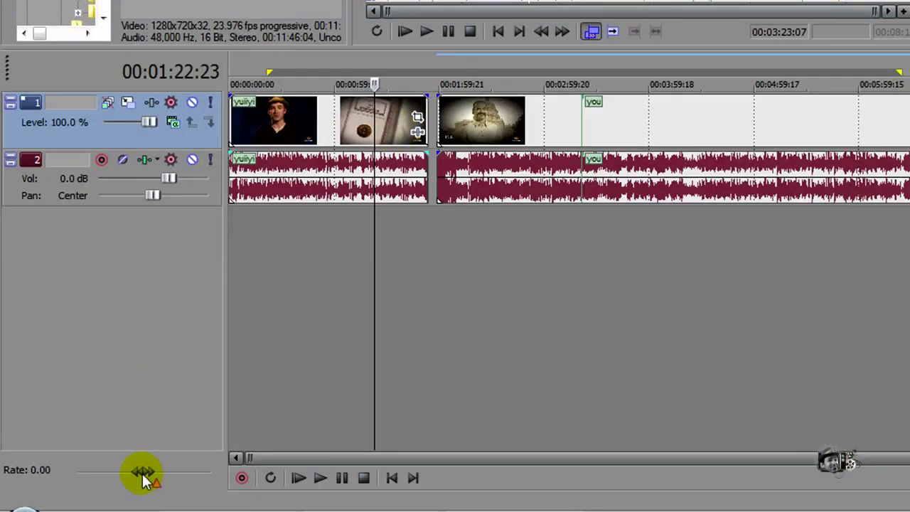
pyautogui.moveTo(144, 476); pyautogui.dragTo(173, 468)
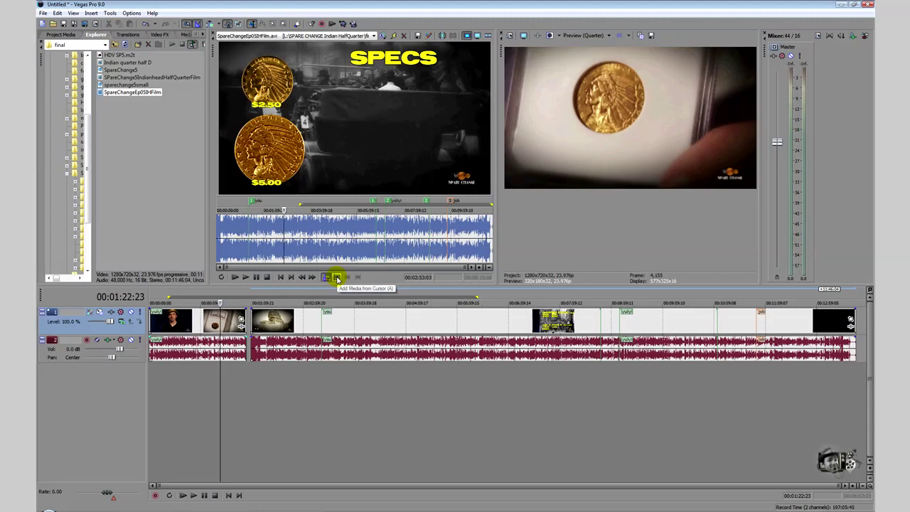
pyautogui.click(337, 278)
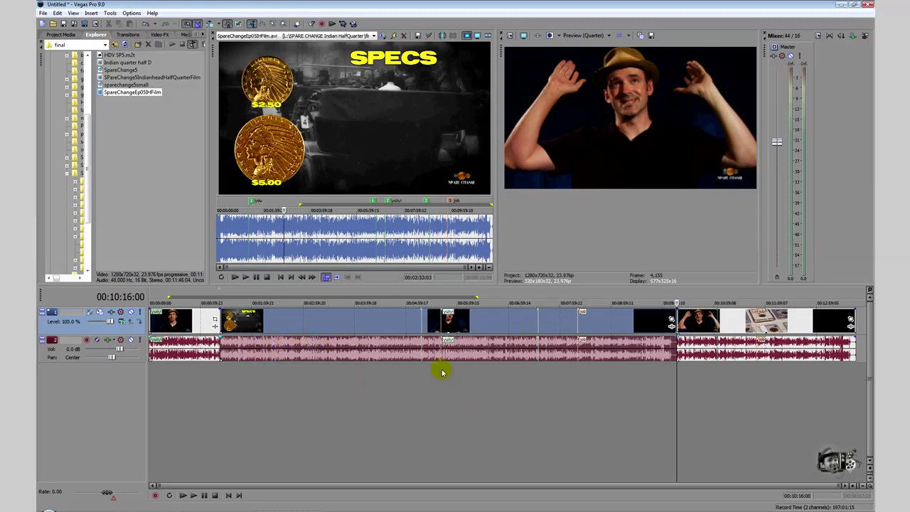
# Step: Select 00:00:00:00 through 00:09:50:03 in the Trimmer and add that media up to the timeline cursor
pyautogui.moveTo(318, 211)
pyautogui.mouseDown()
pyautogui.moveTo(484, 212)
pyautogui.moveTo(448, 206)
pyautogui.mouseUp()
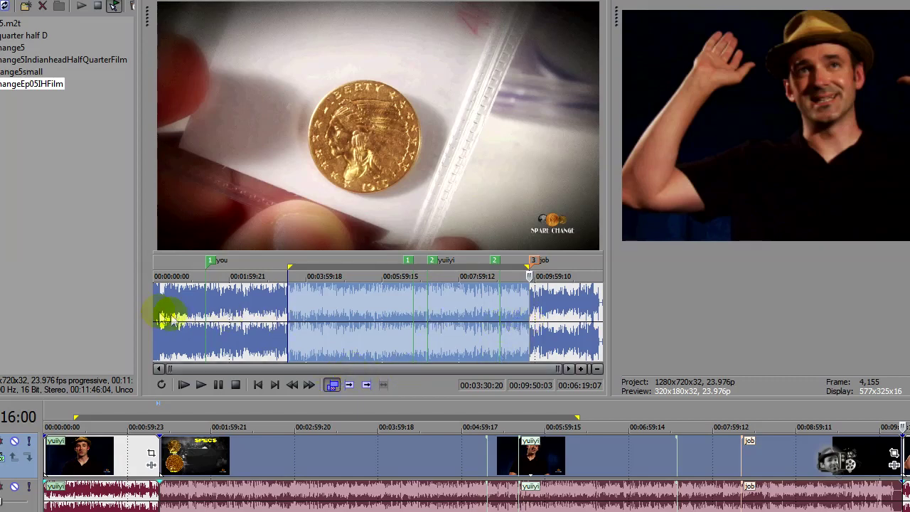
pyautogui.moveTo(291, 267); pyautogui.dragTo(158, 269)
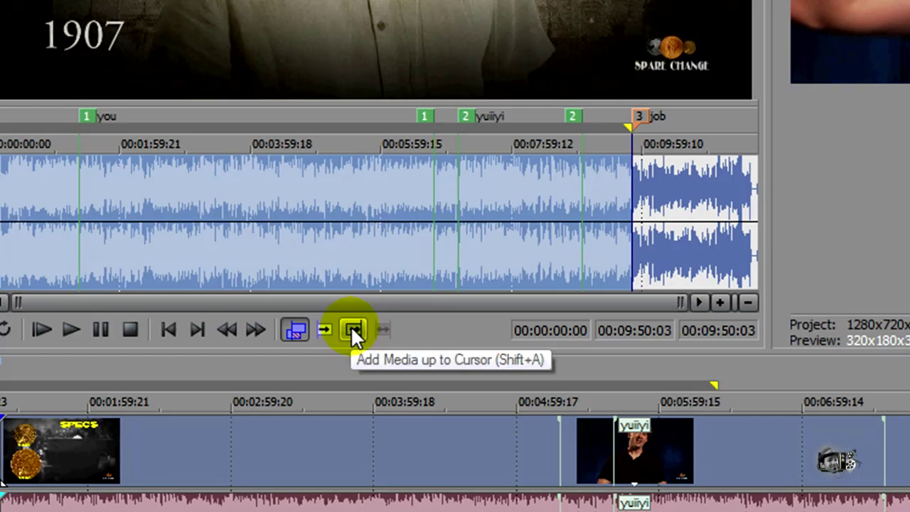
pyautogui.click(352, 329)
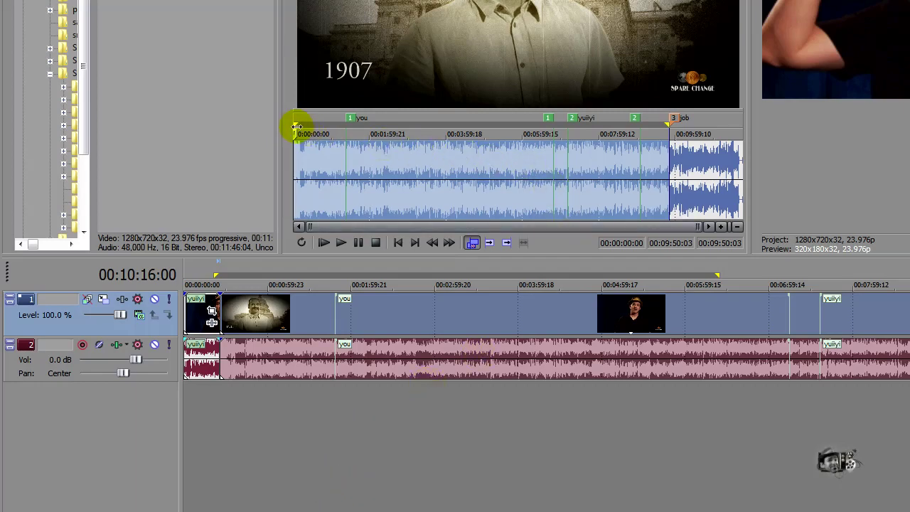
# Step: Change the Trimmer selection to about 00:02:14:23 through 00:11:45:01
pyautogui.moveTo(295, 125); pyautogui.dragTo(741, 128)
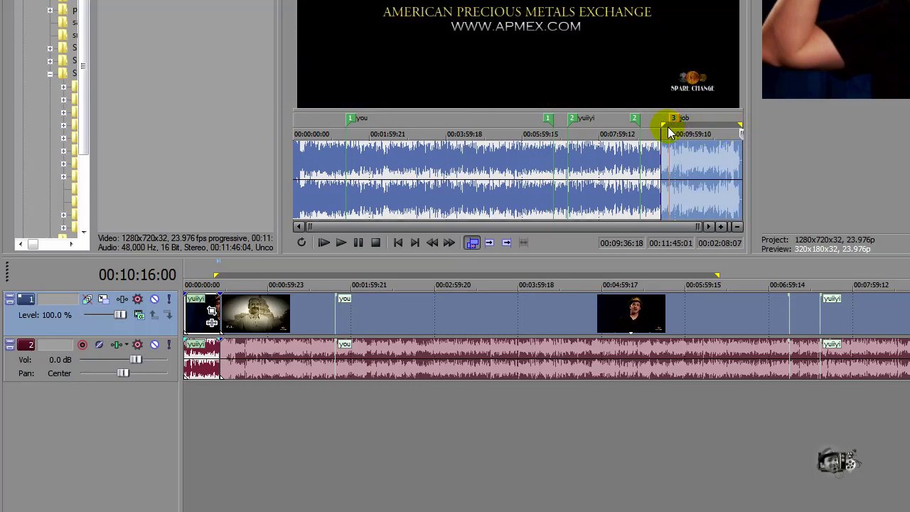
pyautogui.moveTo(661, 125); pyautogui.dragTo(379, 126)
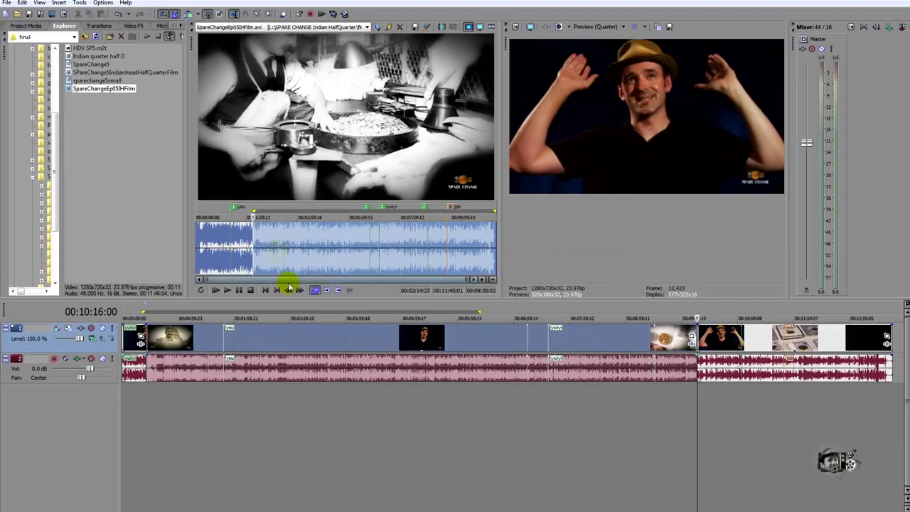
# Step: Delete all the clips from the timeline, leaving both tracks in place
pyautogui.click(452, 327)
pyautogui.press('Delete')
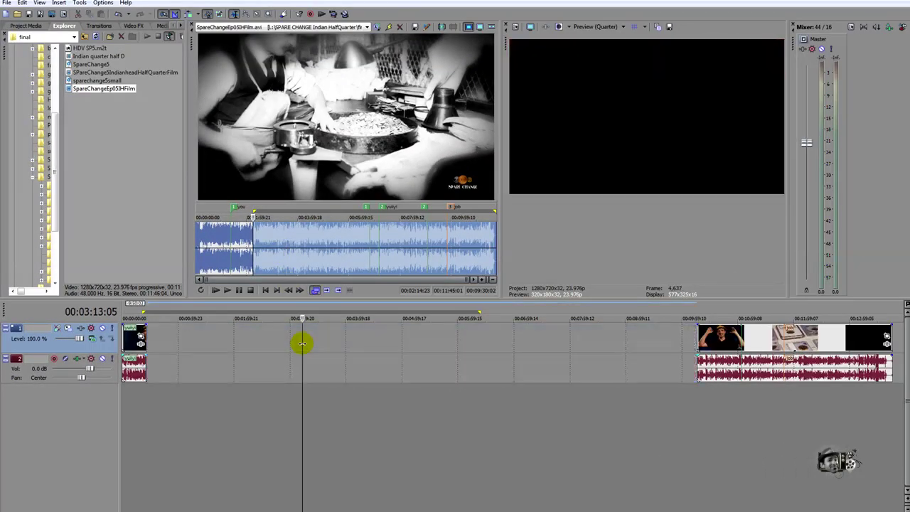
pyautogui.click(720, 341)
pyautogui.press('Delete')
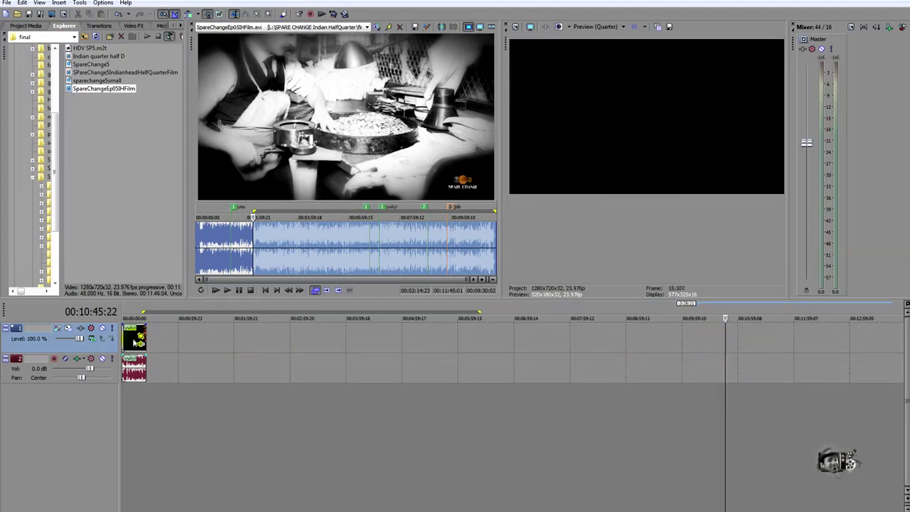
pyautogui.click(133, 334)
pyautogui.press('Delete')
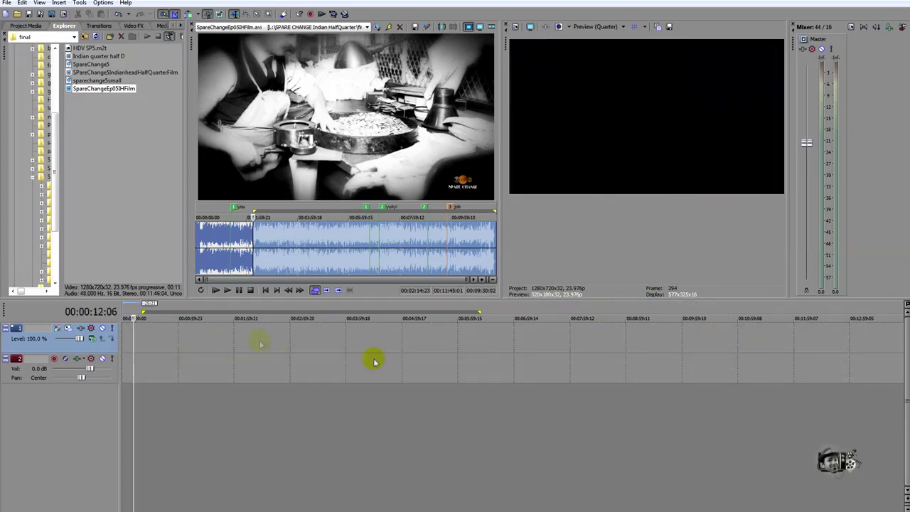